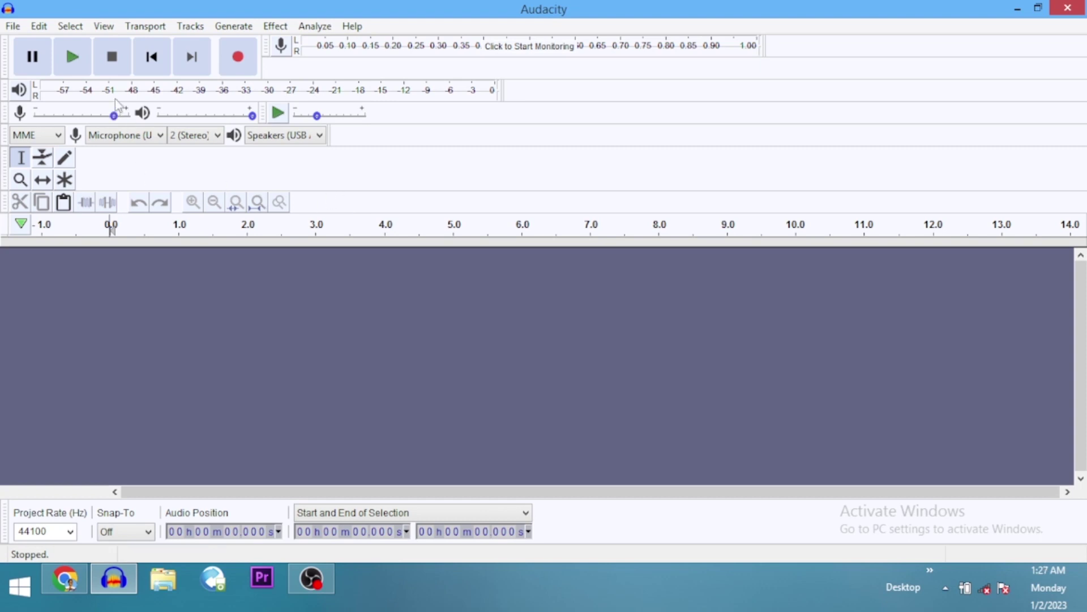
# Step: Import the Auto tune tutorial instrumental from the Audio Editing Tutotials folder
pyautogui.click(12, 26)
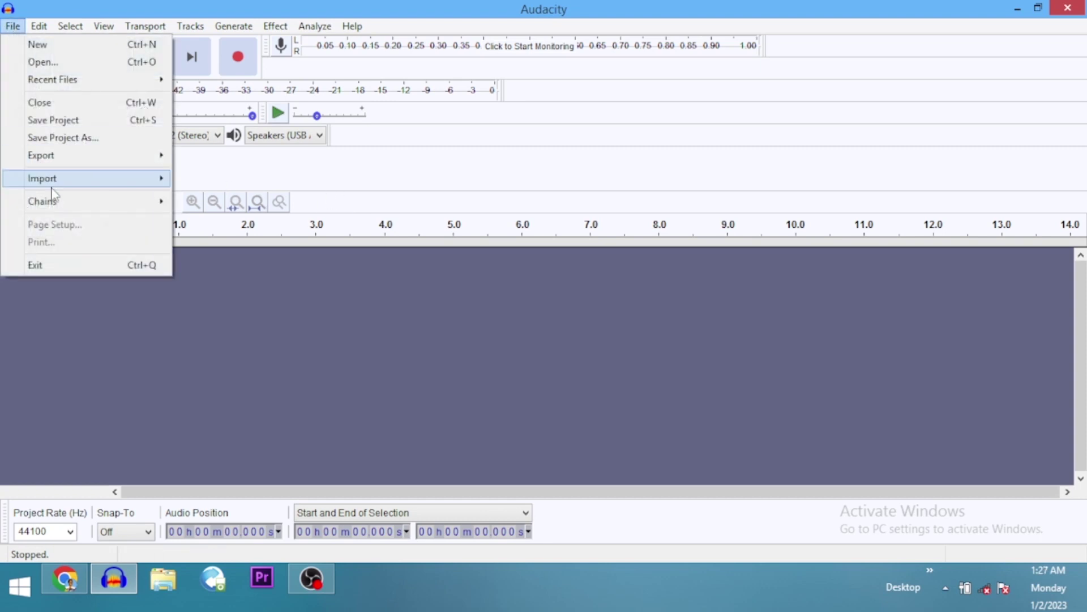
pyautogui.moveTo(54, 181)
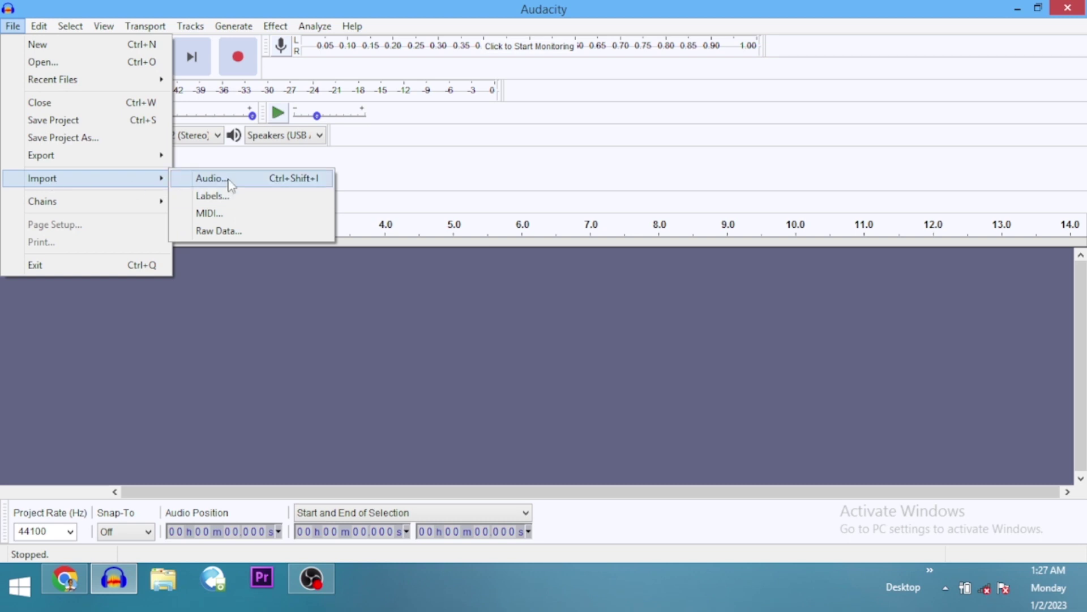
pyautogui.click(208, 179)
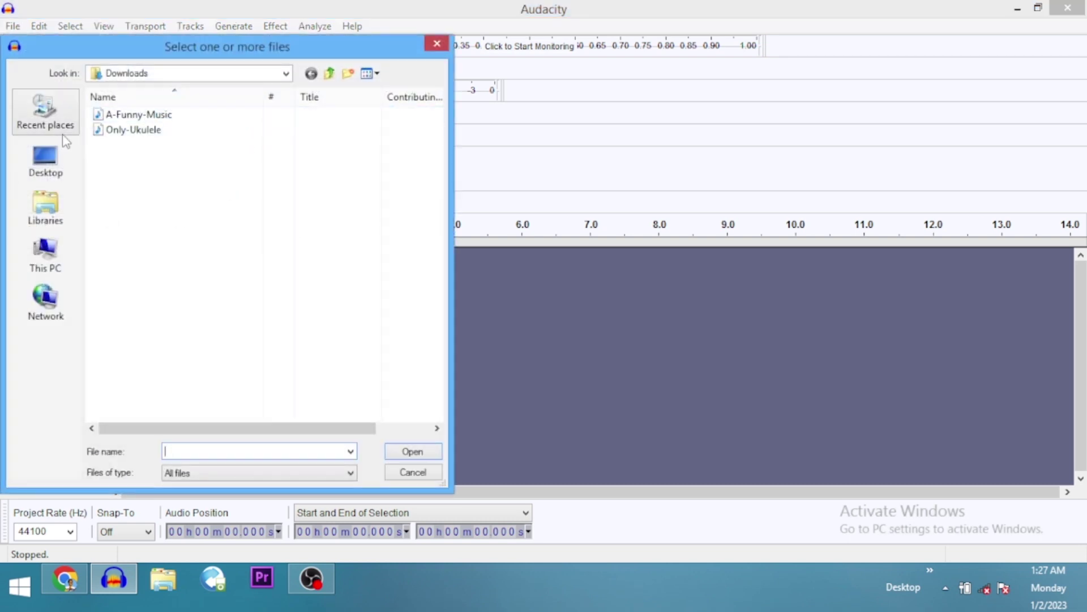
pyautogui.click(60, 169)
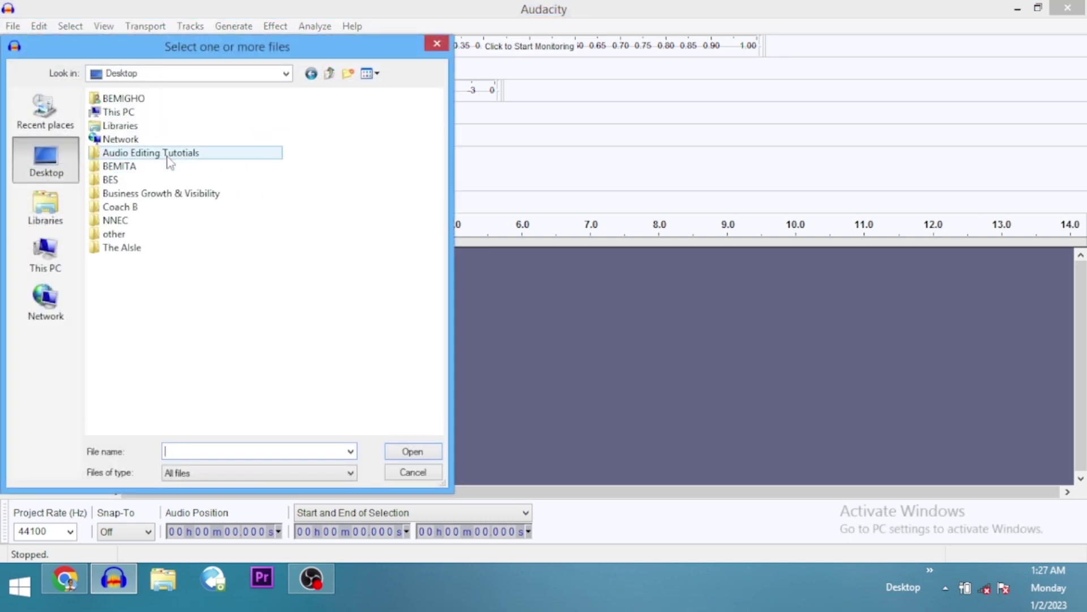
pyautogui.doubleClick(167, 154)
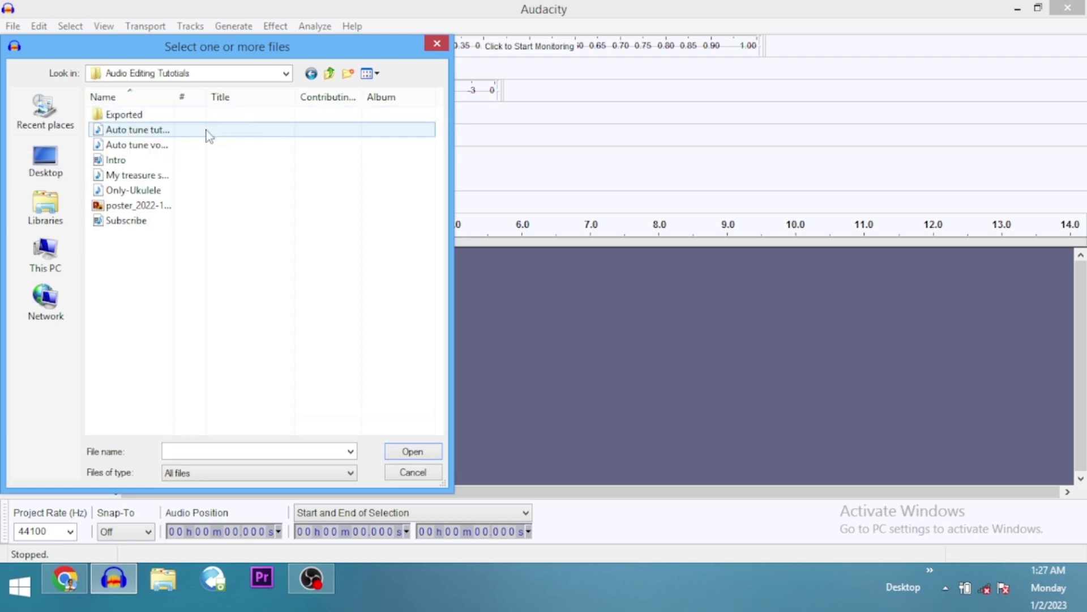
pyautogui.doubleClick(159, 136)
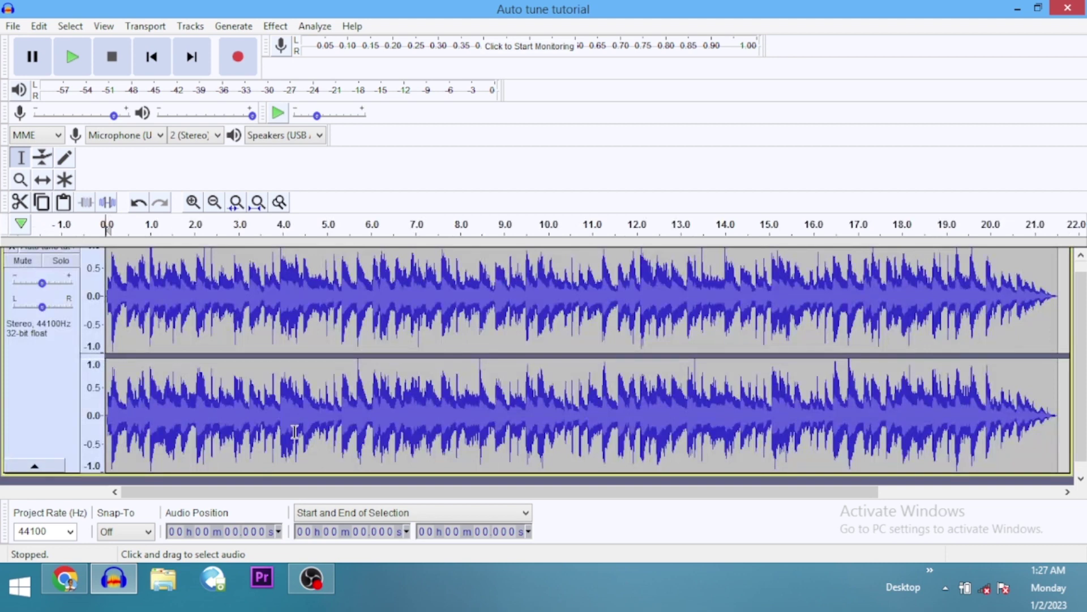
# Step: Import the Auto tune vocal file as a second track
pyautogui.click(12, 26)
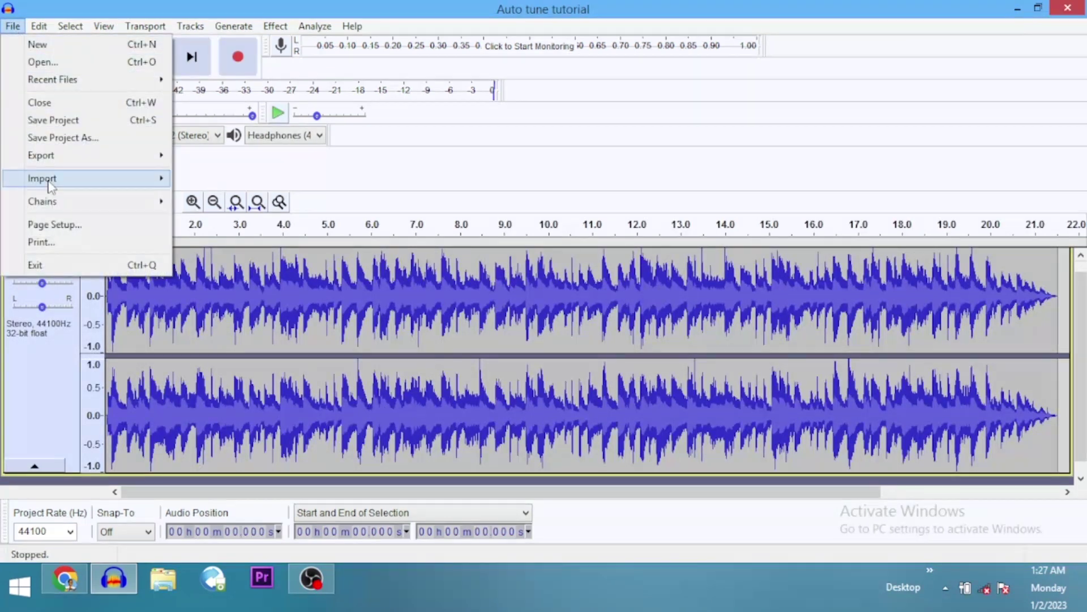
pyautogui.moveTo(169, 177)
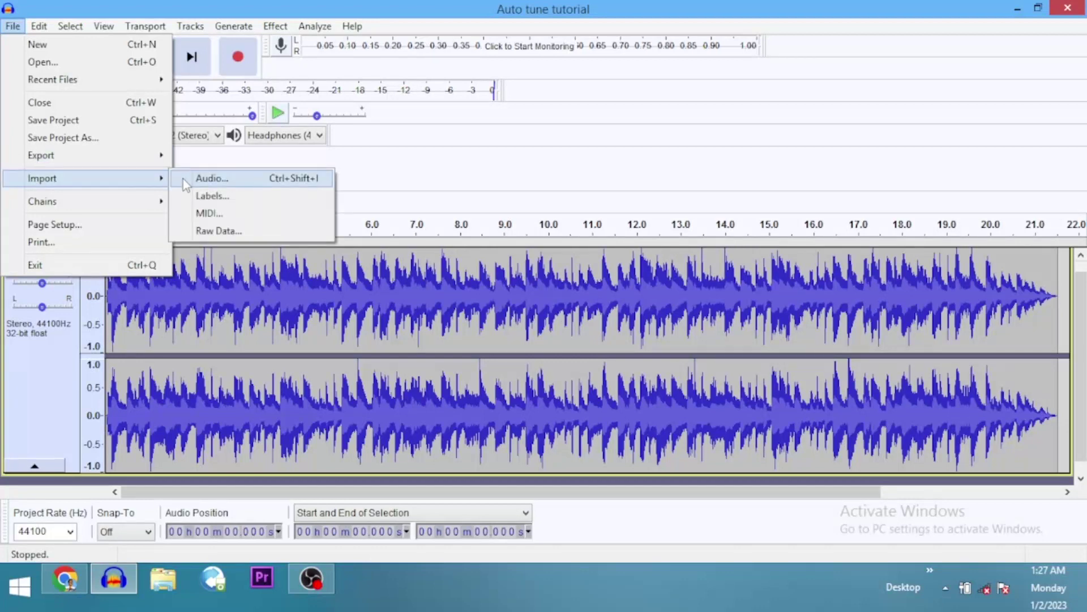
pyautogui.click(183, 179)
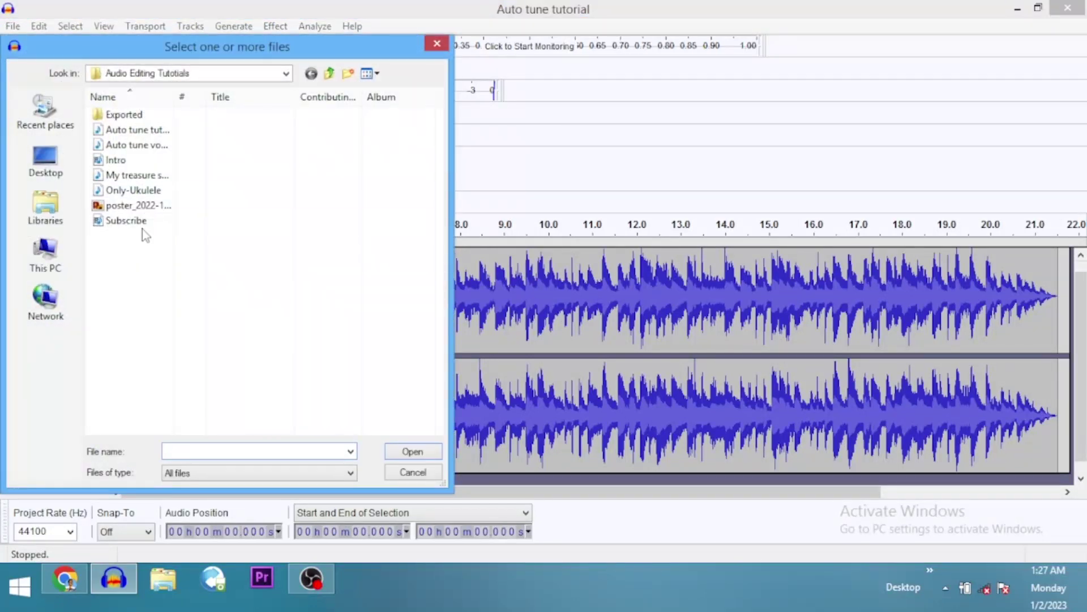
pyautogui.doubleClick(141, 148)
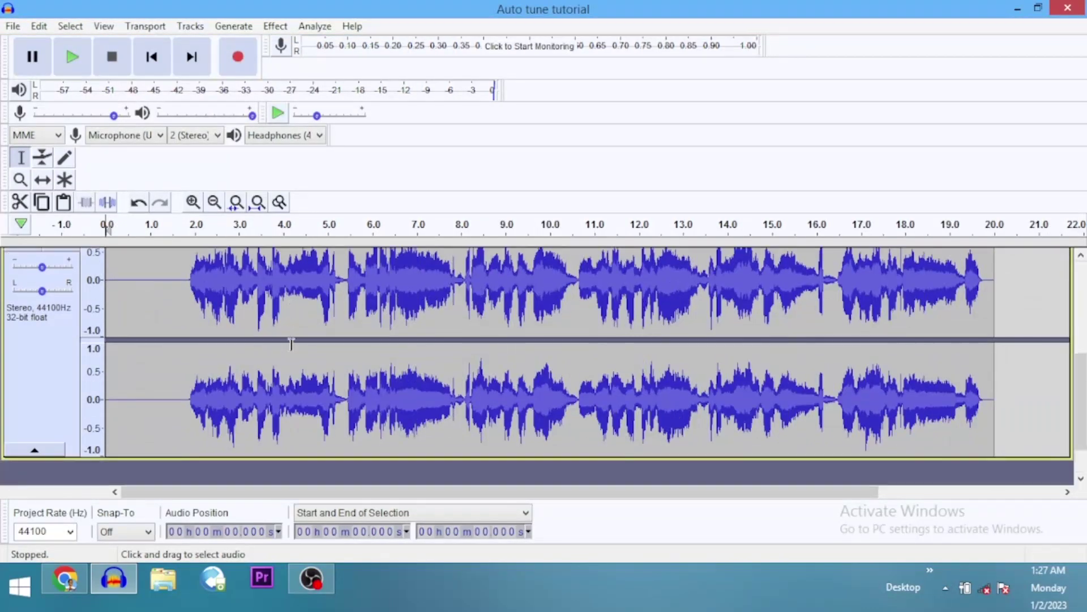
# Step: Fit both tracks to the window height
pyautogui.click(103, 26)
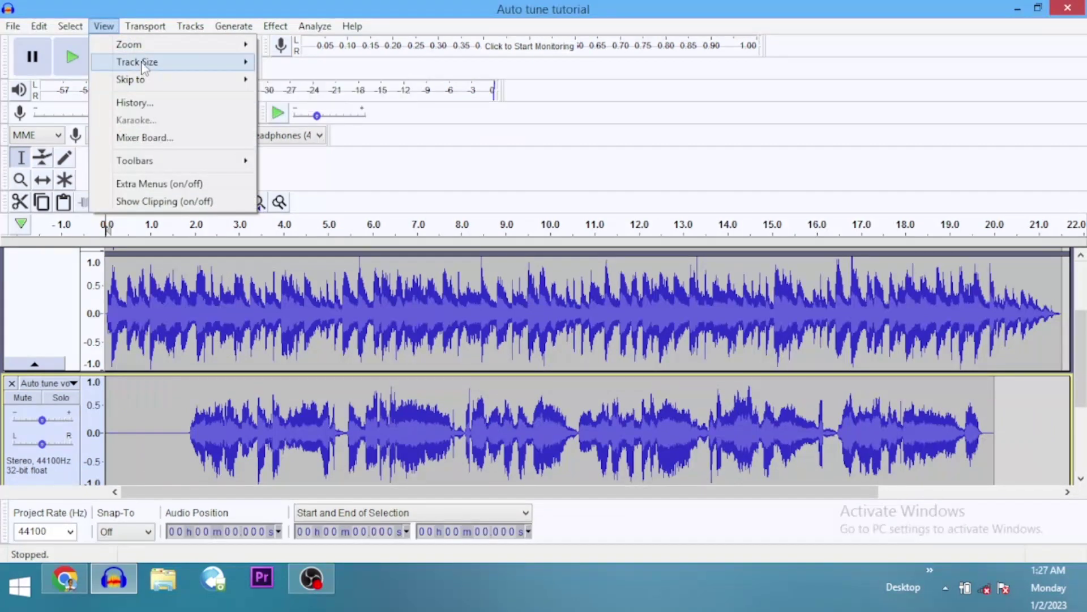
pyautogui.moveTo(146, 67)
pyautogui.click(307, 83)
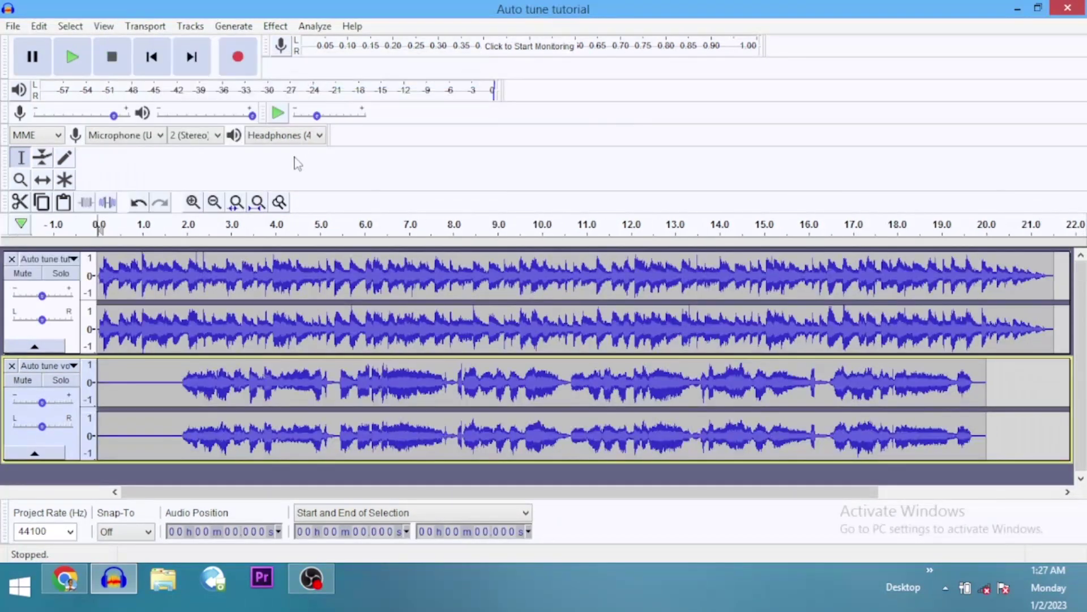
# Step: Play the instrumental and vocal together, then return to the Selection tool
pyautogui.click(42, 180)
pyautogui.press('space')
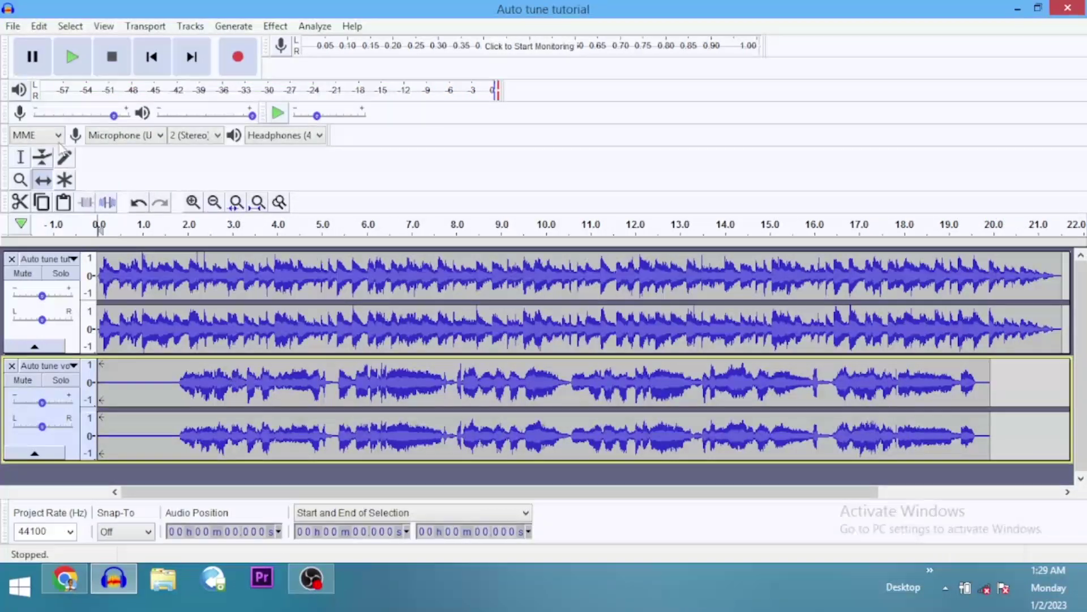
pyautogui.click(26, 160)
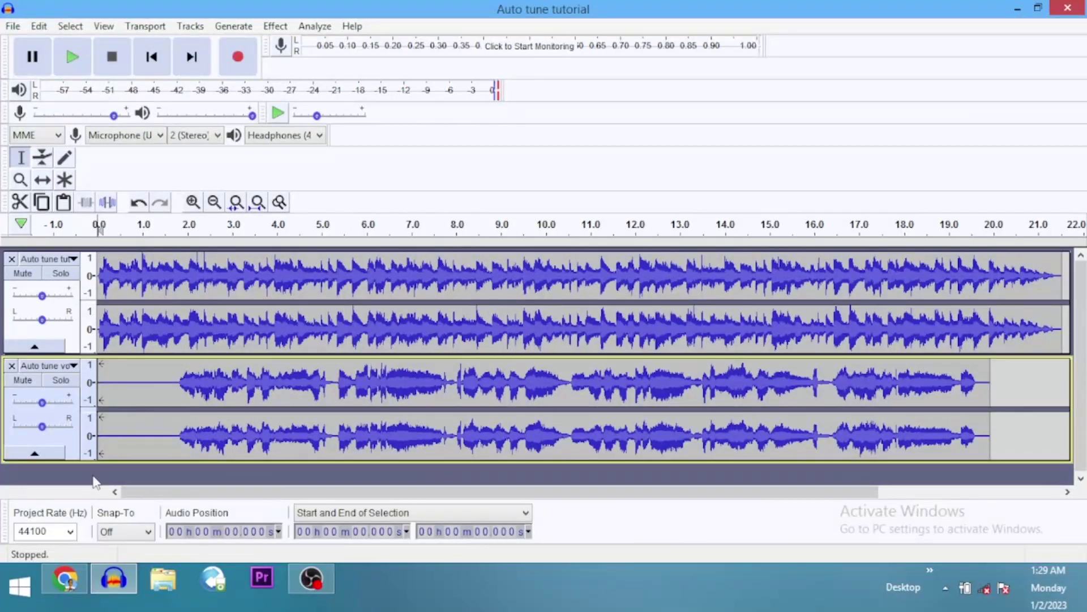
# Step: Collapse the instrumental track and duplicate the vocal track with Ctrl+D
pyautogui.click(78, 455)
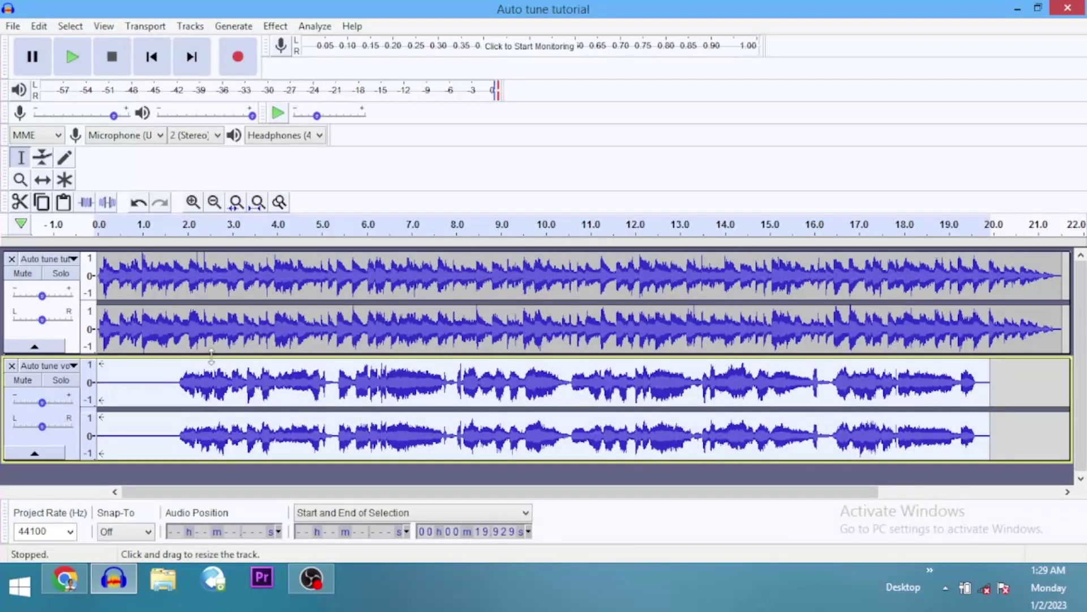
pyautogui.moveTo(211, 355); pyautogui.dragTo(215, 278)
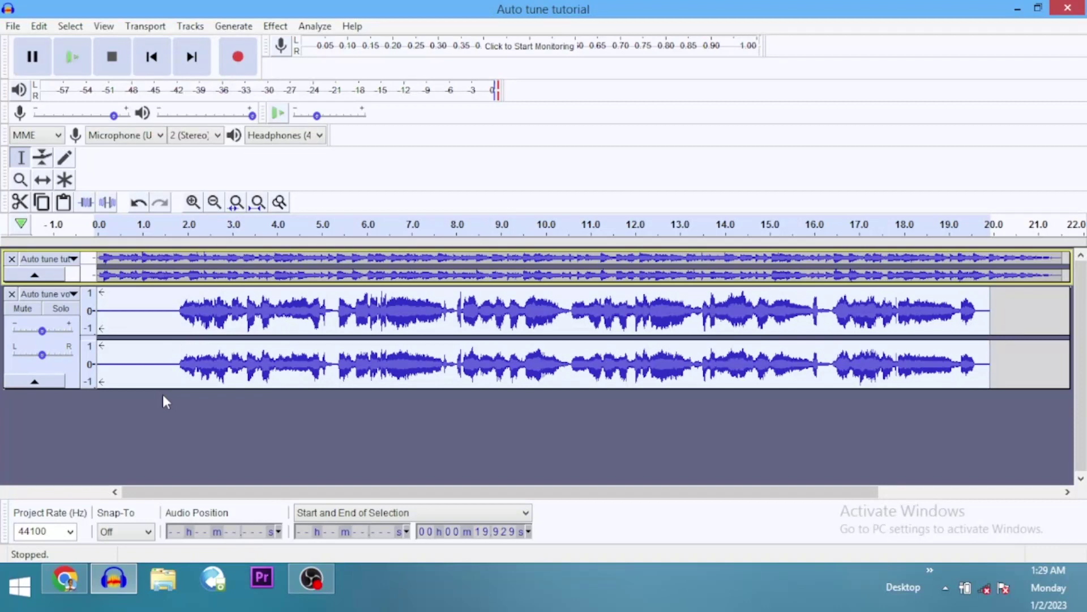
pyautogui.hotkey('ctrl', 'd')
# Step: Mute the upper vocal copy and select the whole lower vocal copy
pyautogui.scroll(-1, 175, 408)
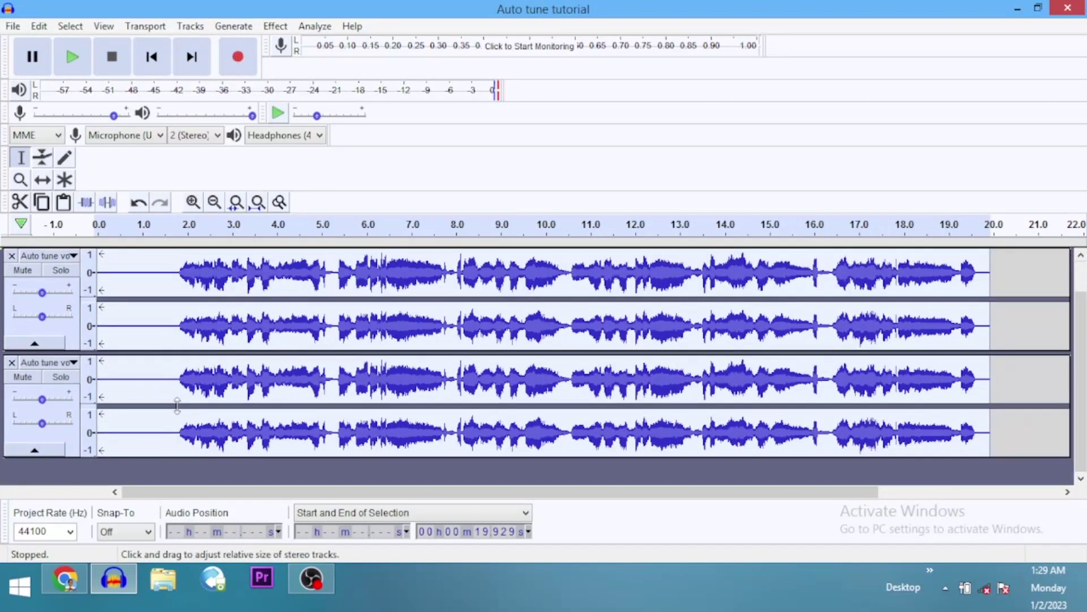
pyautogui.click(159, 399)
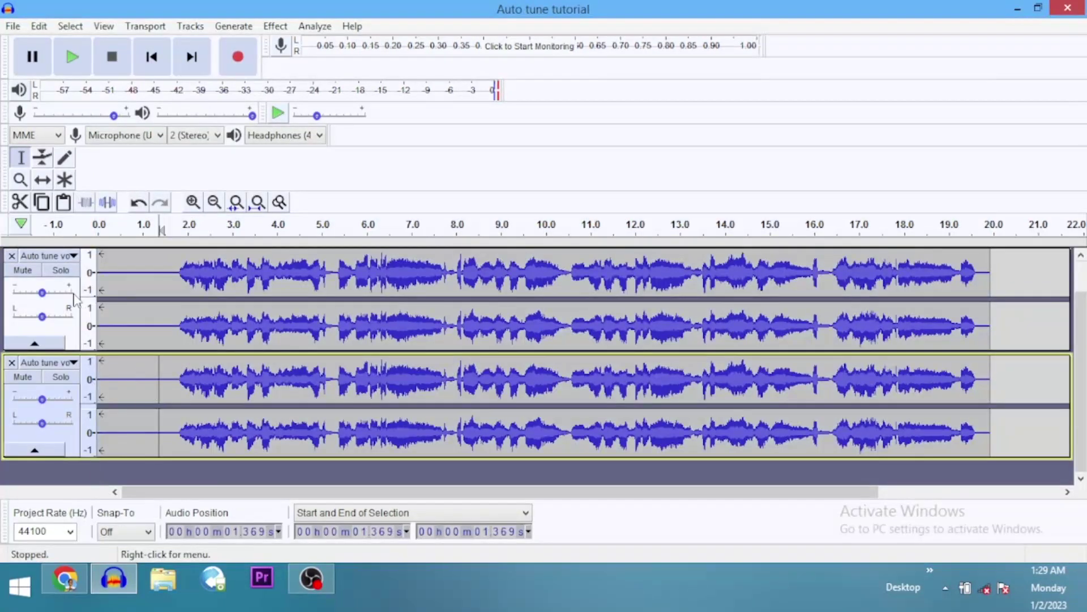
pyautogui.click(31, 272)
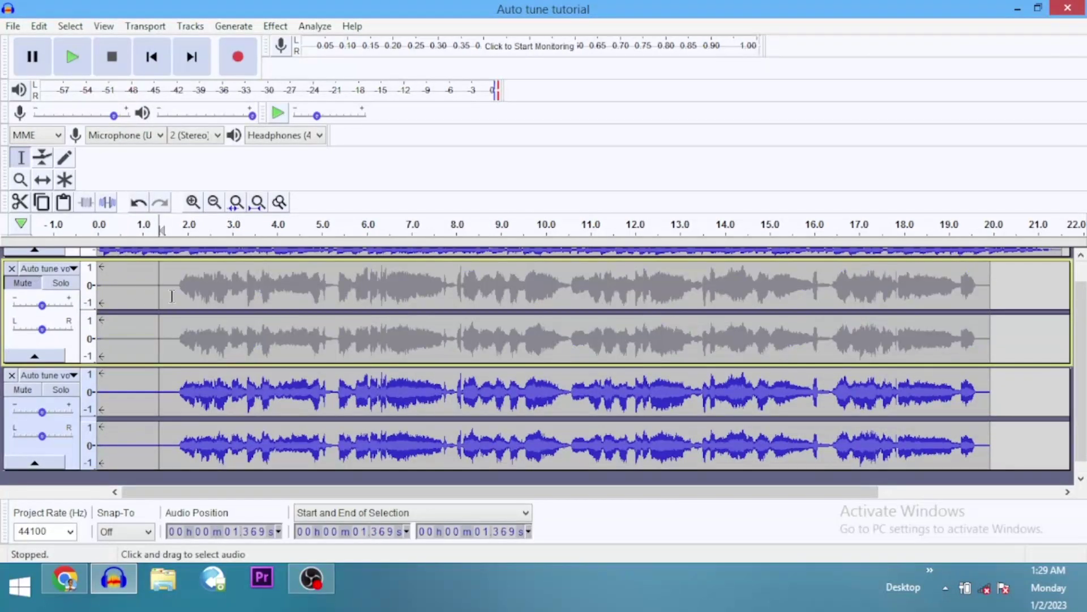
pyautogui.scroll(-1, 208, 371)
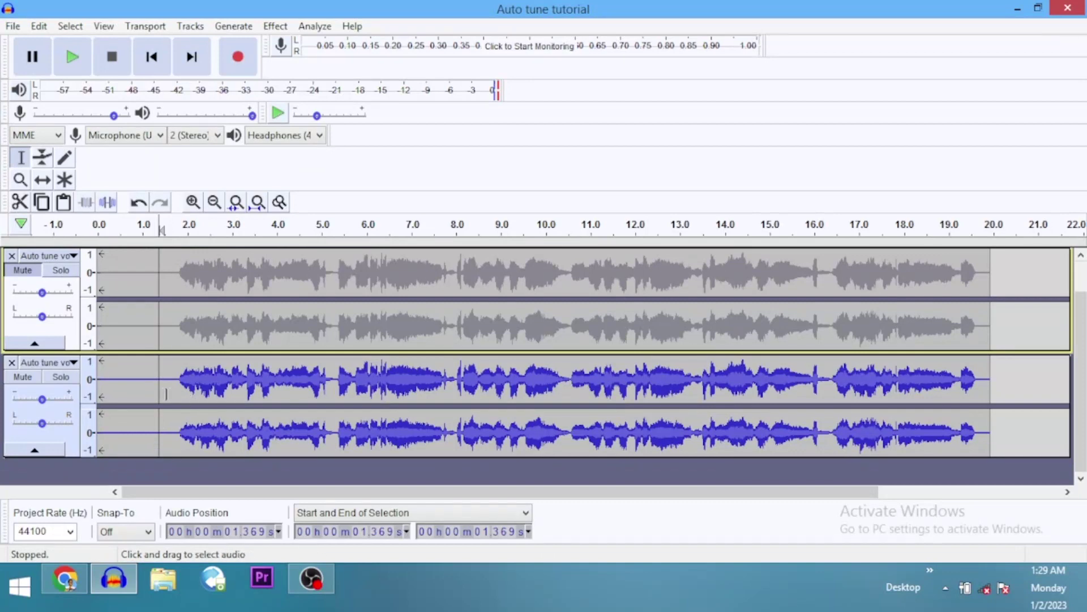
pyautogui.click(54, 439)
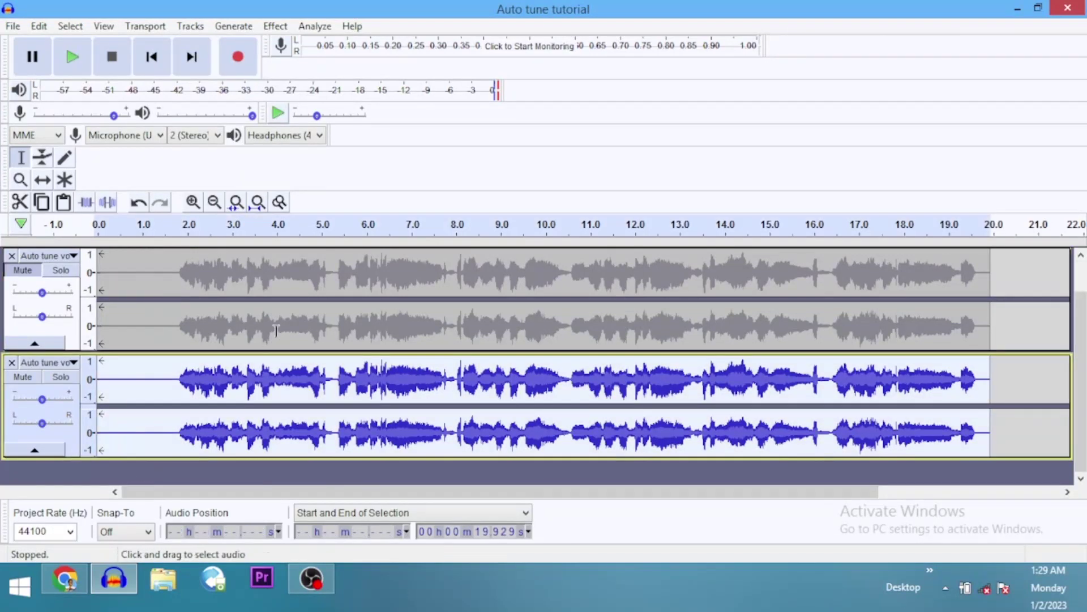
# Step: Open GSnap from the Effect menu for the lower vocal copy
pyautogui.click(280, 28)
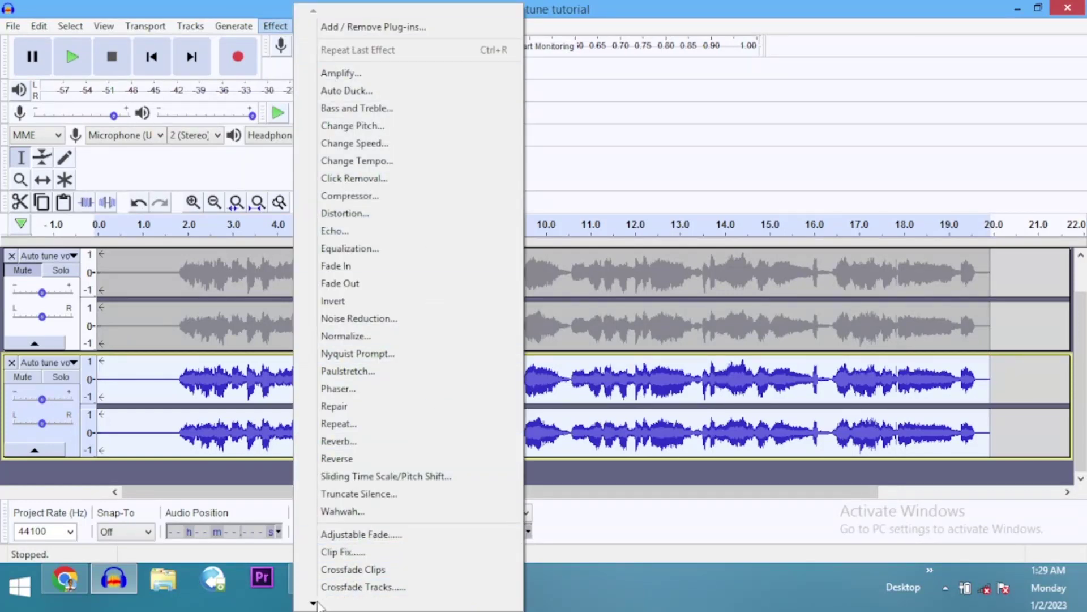
pyautogui.moveTo(315, 602)
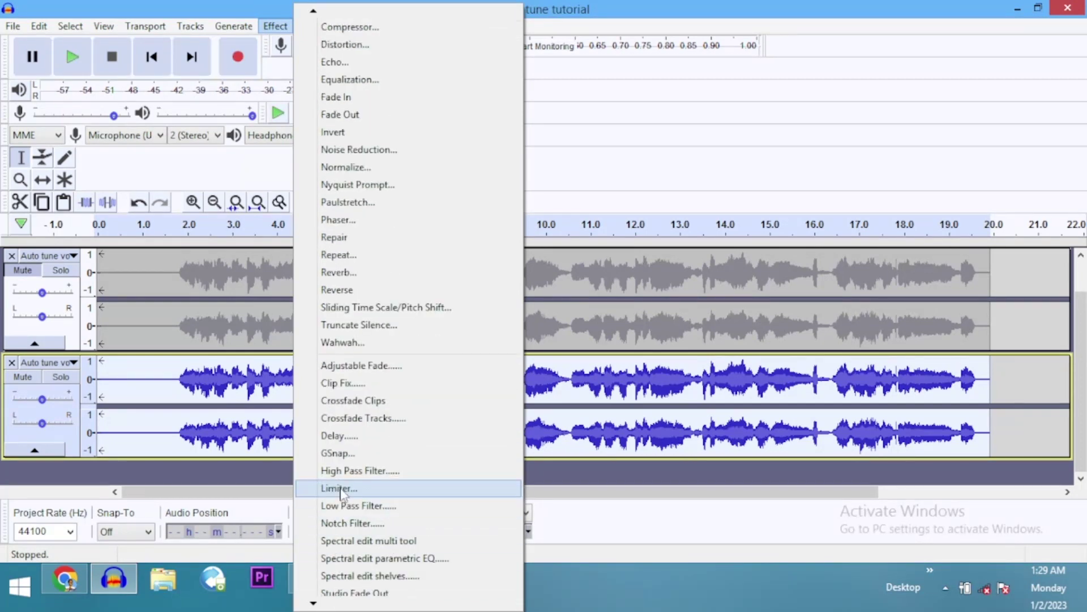
pyautogui.click(337, 454)
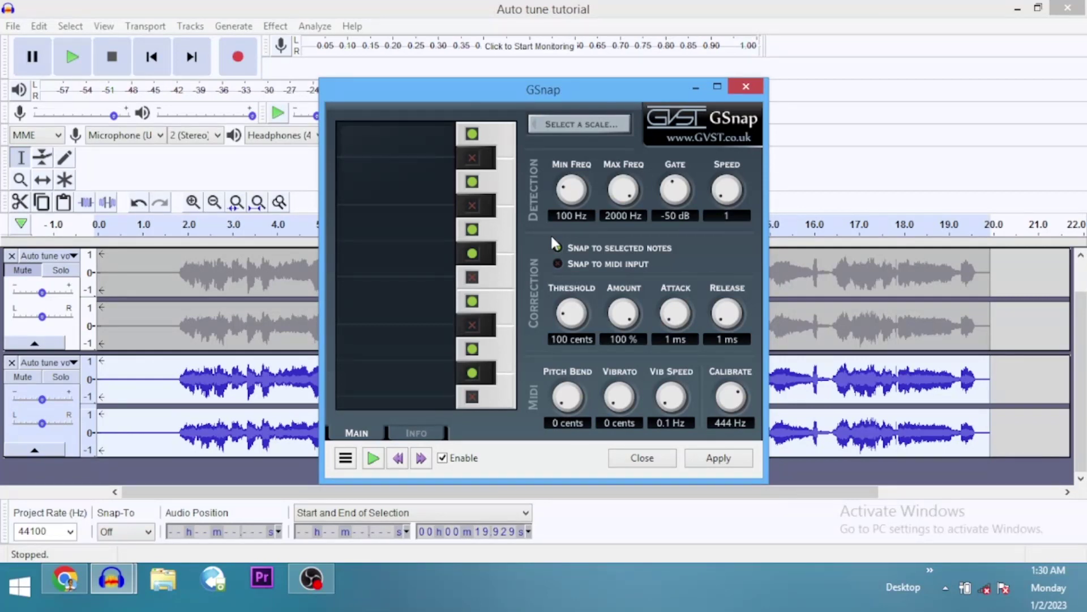
# Step: Try the A major scale in GSnap and preview the result
pyautogui.click(566, 124)
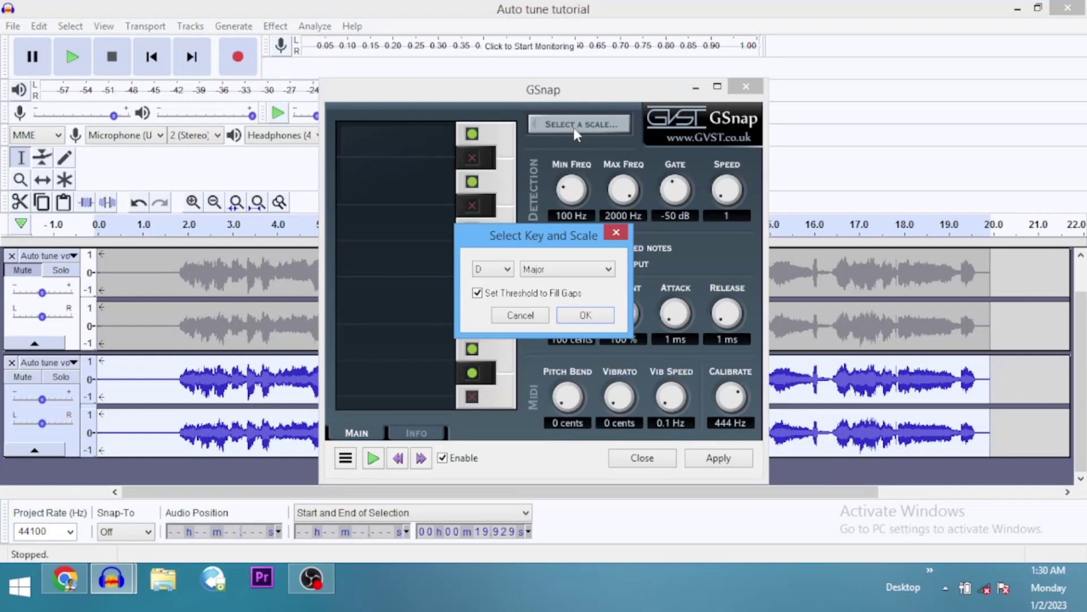
pyautogui.click(503, 273)
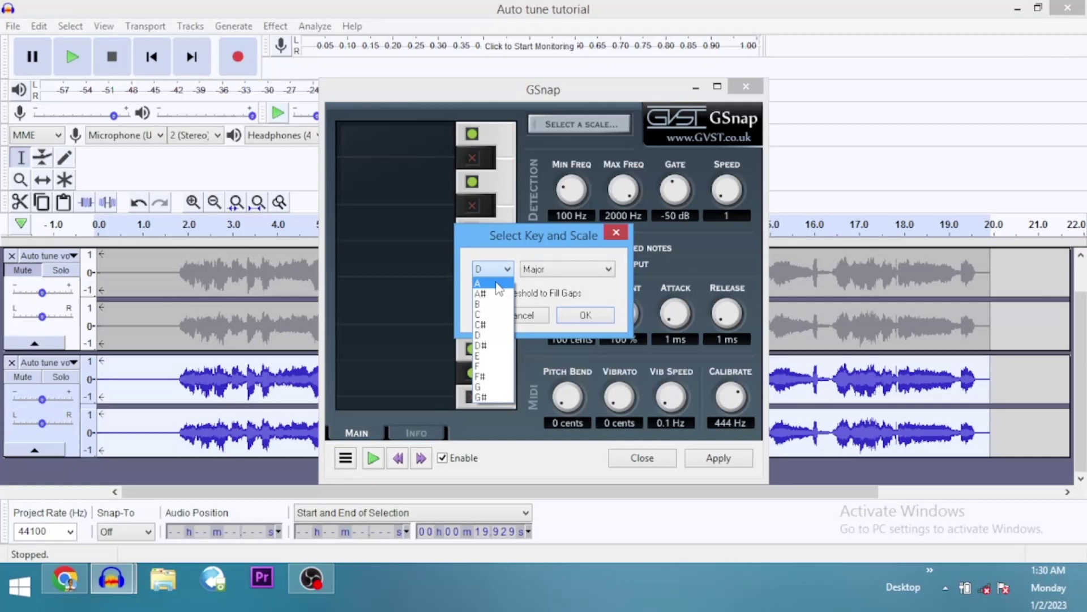
pyautogui.click(499, 285)
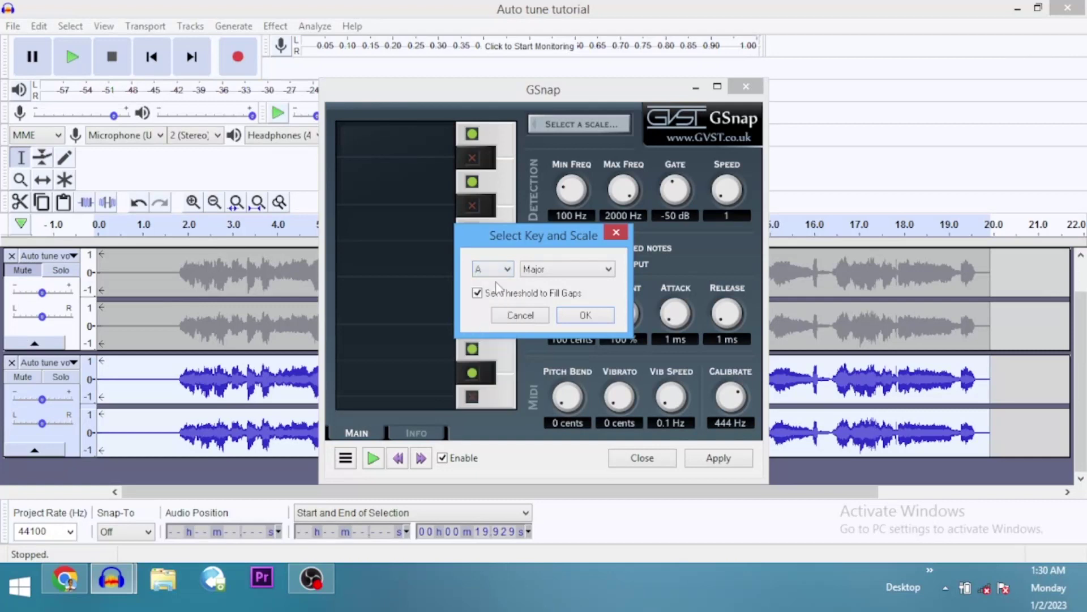
pyautogui.click(596, 314)
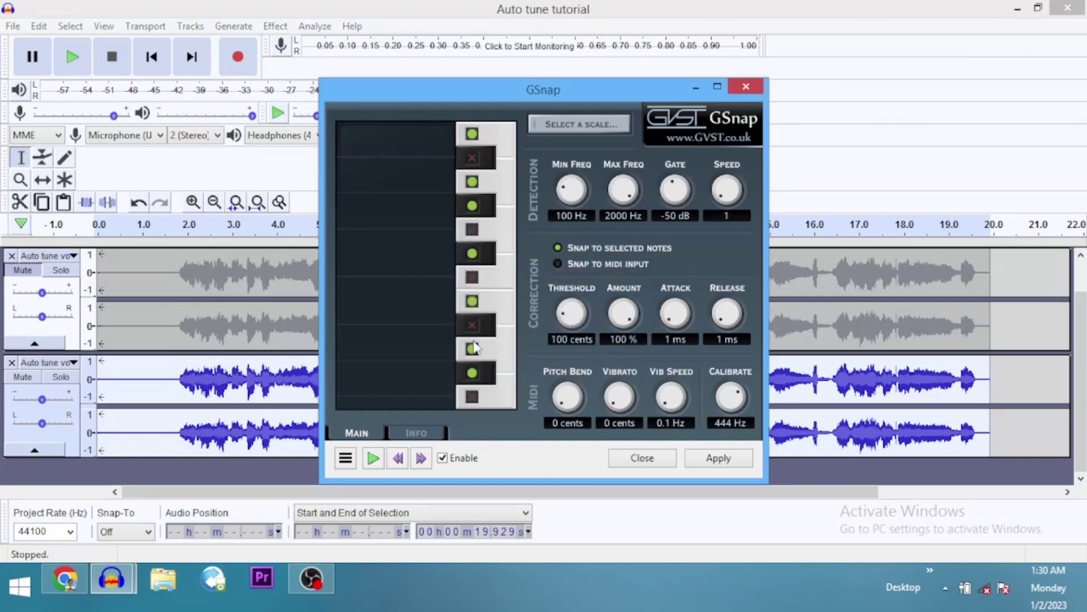
pyautogui.click(373, 459)
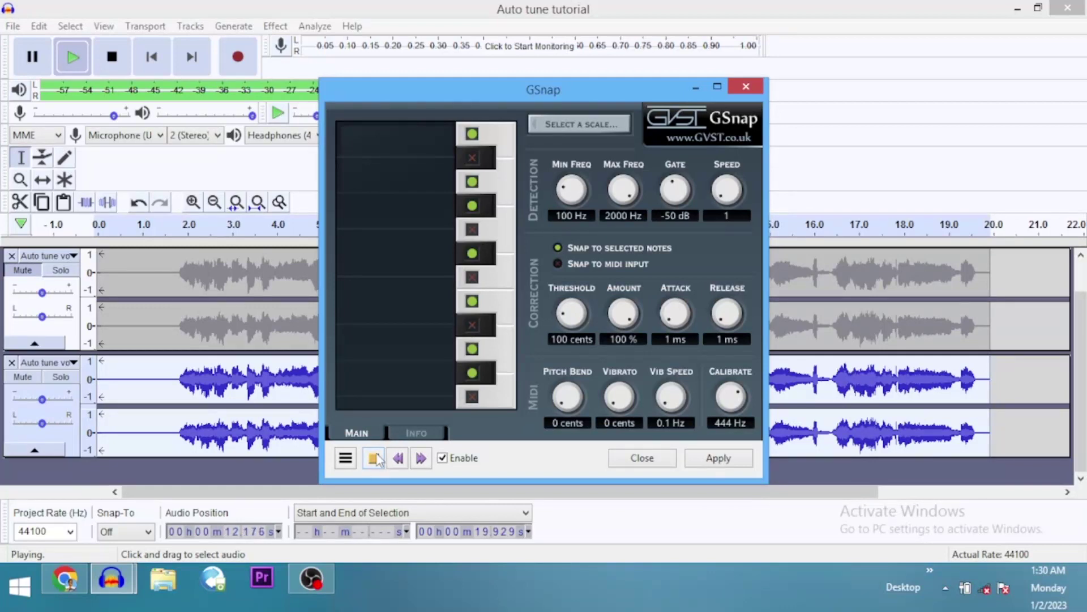
pyautogui.click(375, 458)
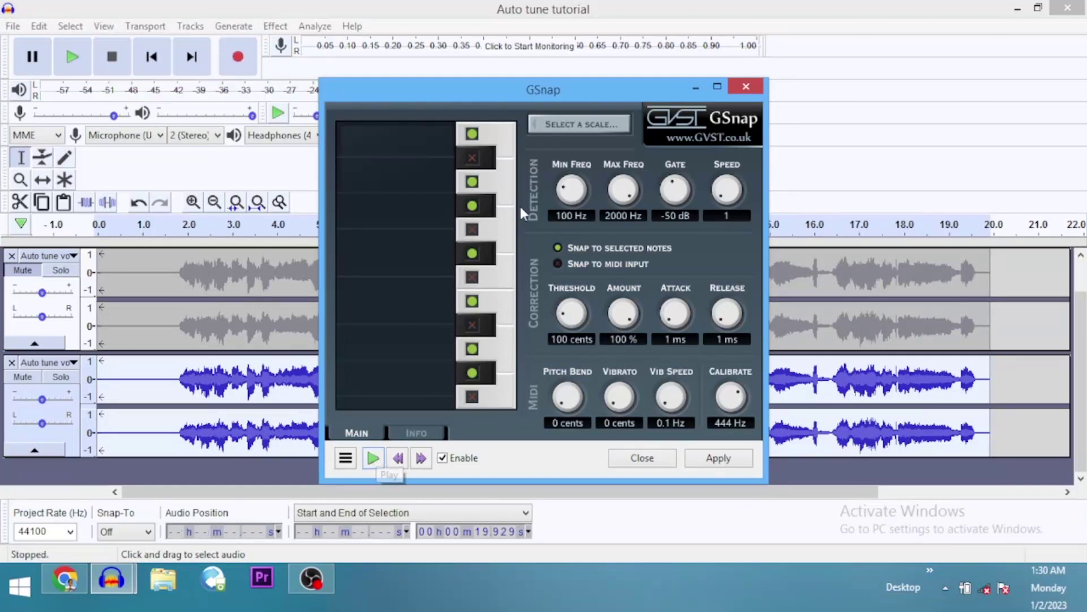
# Step: Switch GSnap to the D major scale and preview the corrected vocal
pyautogui.click(565, 133)
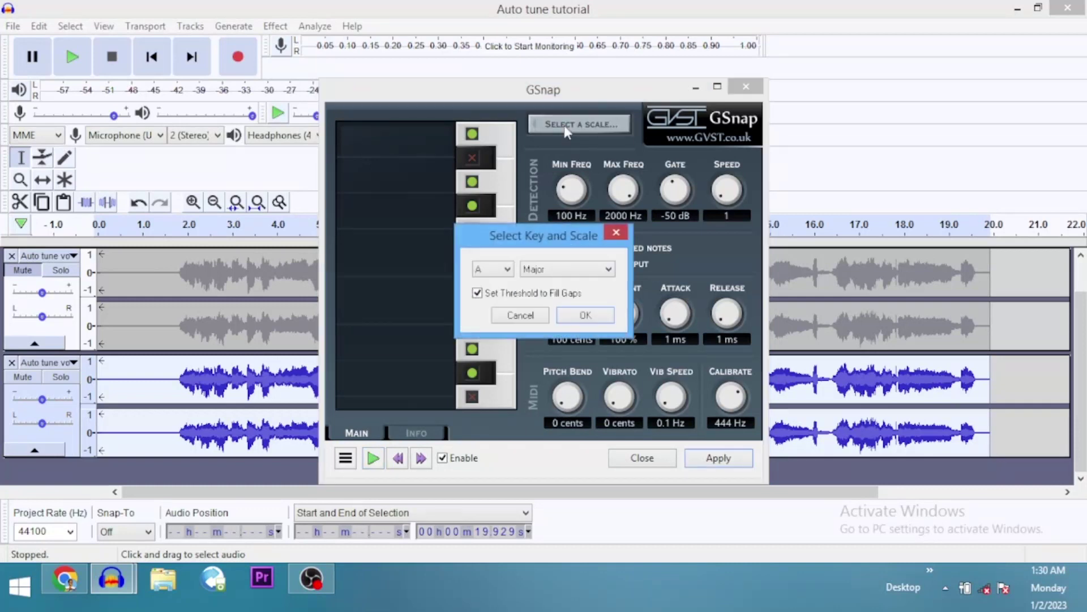
pyautogui.click(507, 269)
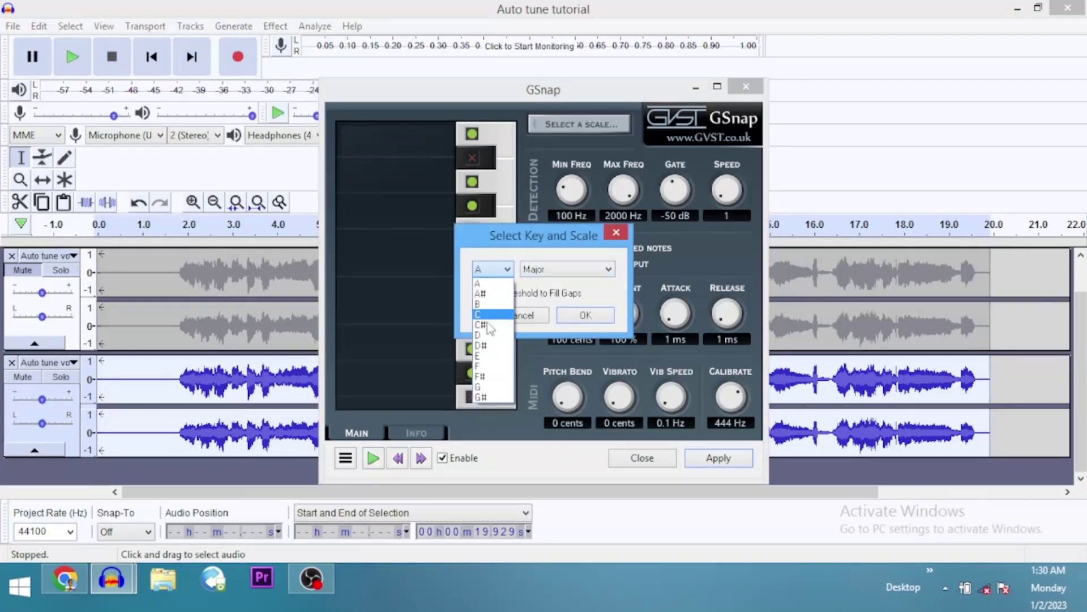
pyautogui.click(483, 335)
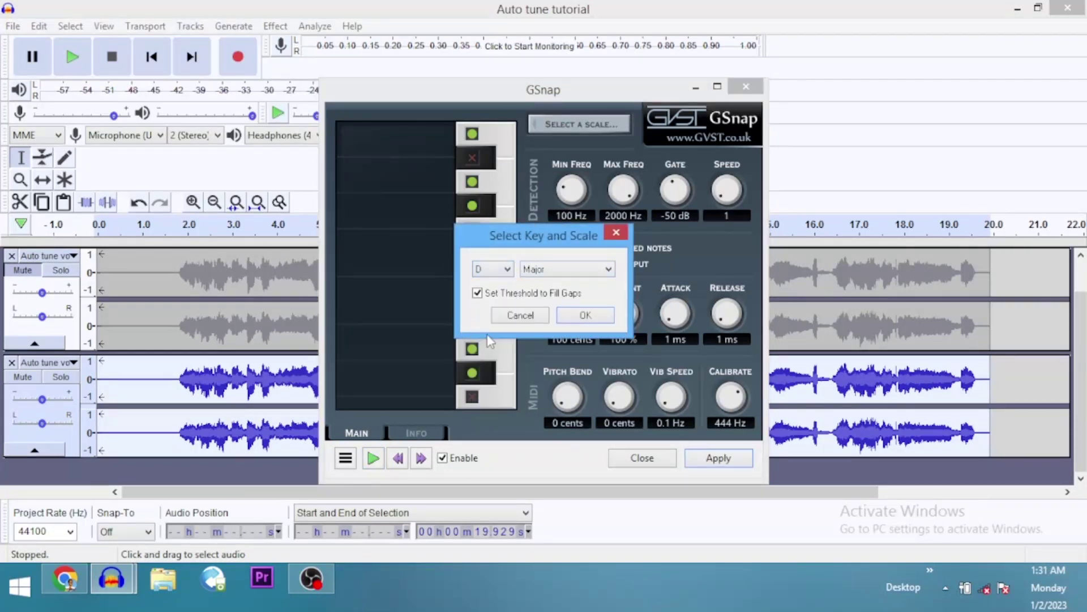
pyautogui.click(588, 315)
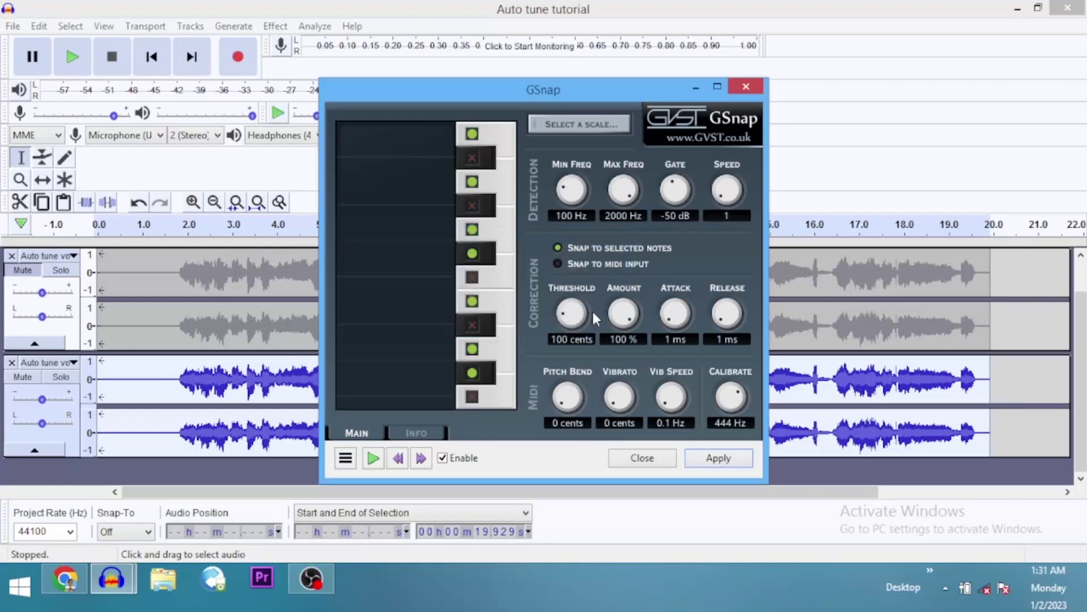
pyautogui.click(373, 460)
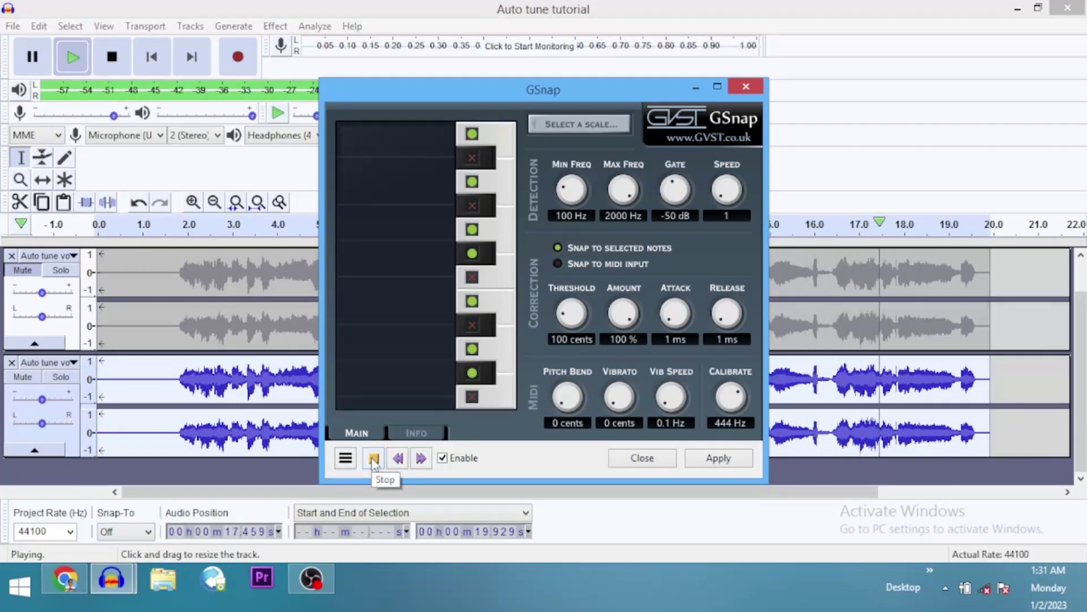
pyautogui.click(373, 458)
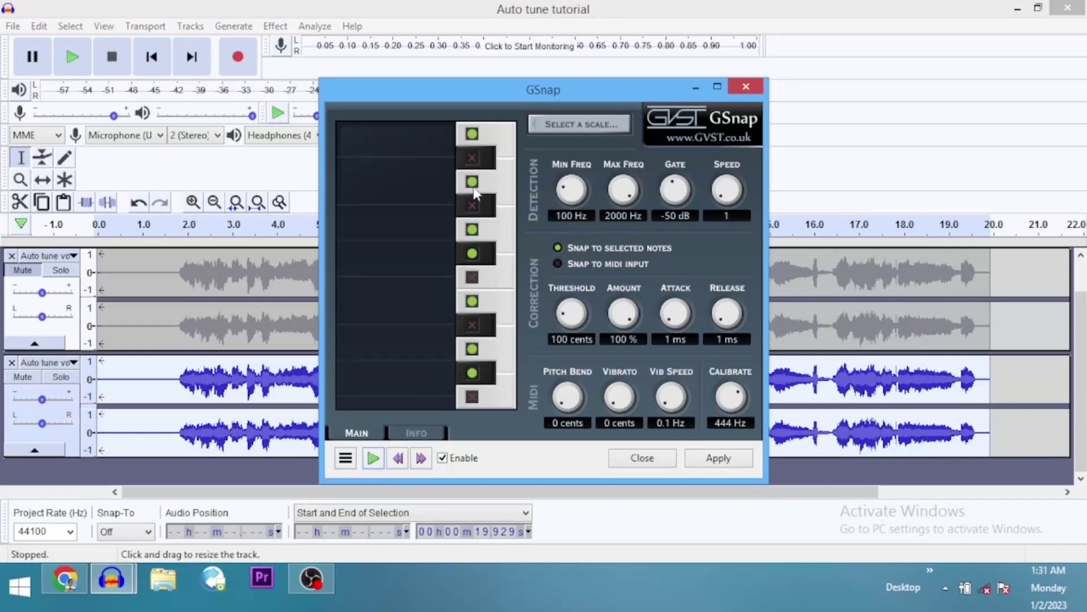
pyautogui.moveTo(455, 93); pyautogui.dragTo(402, 63)
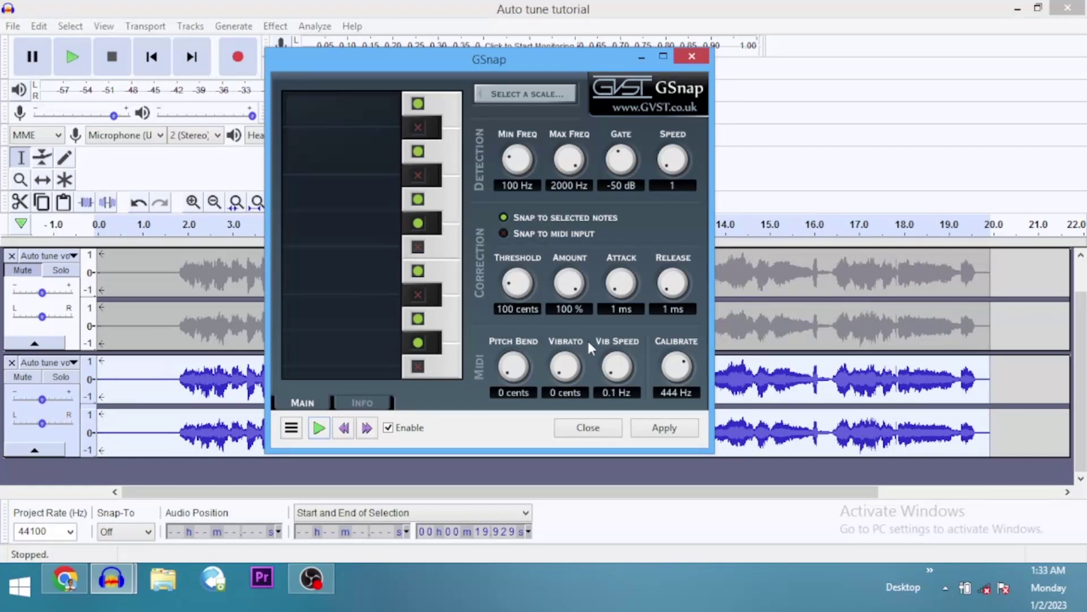
# Step: Apply GSnap to the lower vocal copy, close the plugin, and play the project
pyautogui.click(665, 429)
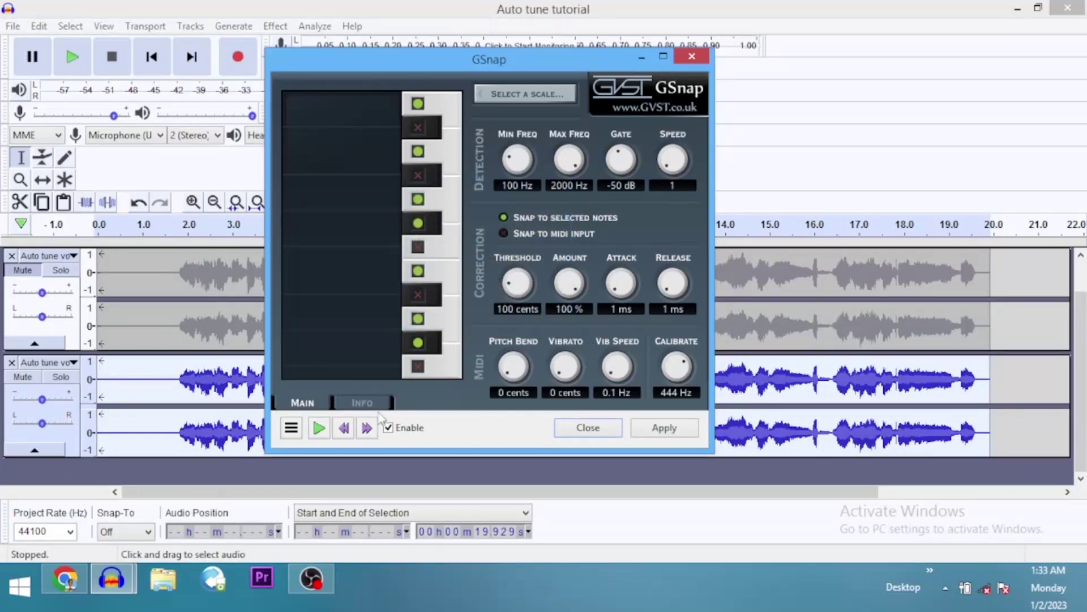
pyautogui.click(640, 58)
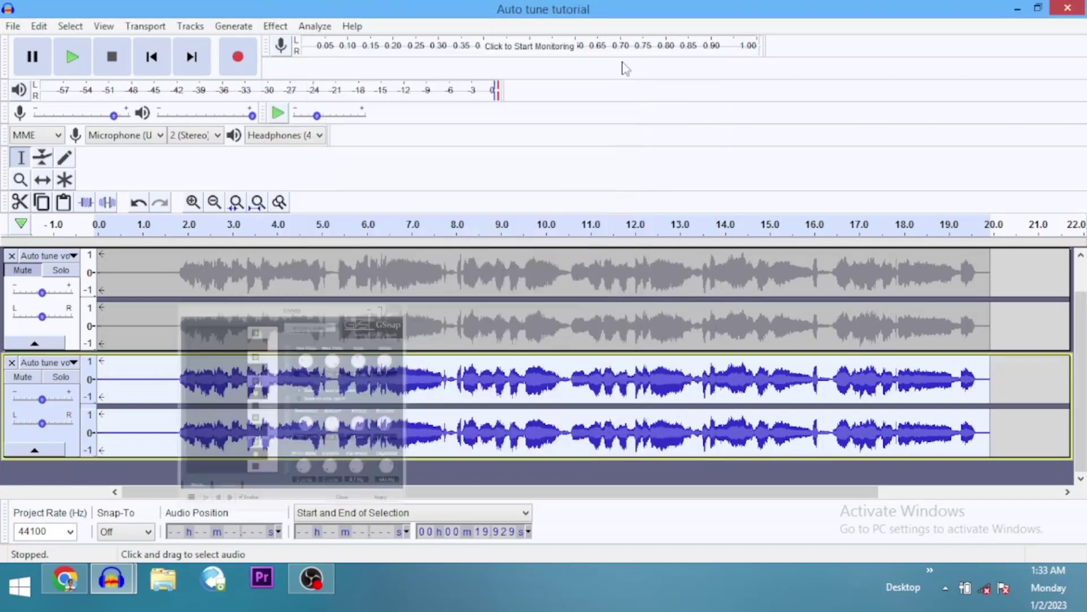
pyautogui.press('space')
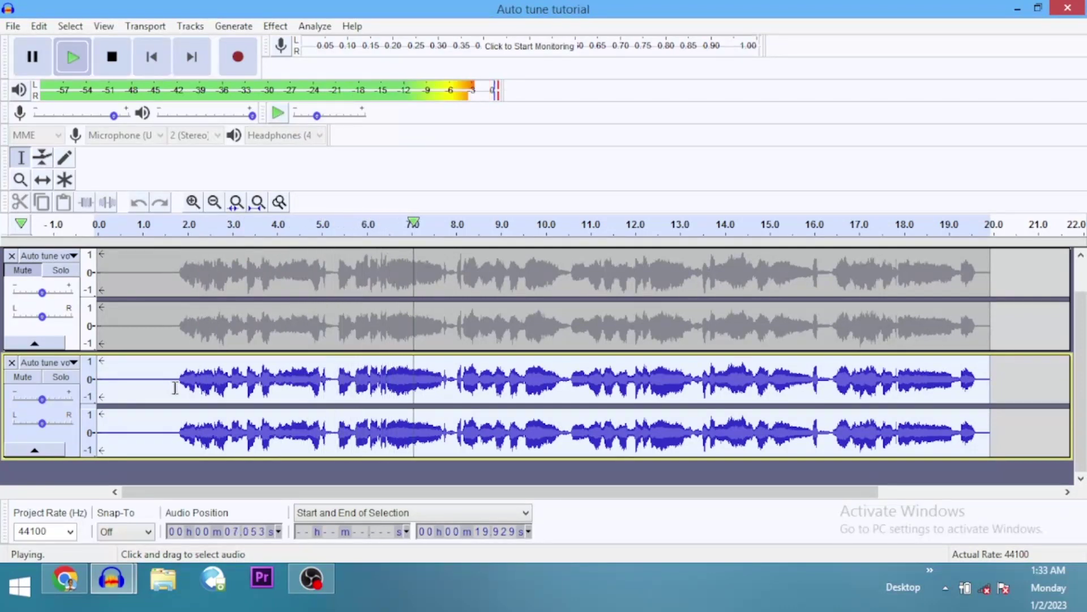
# Step: Set the start point to 0.48 s, stop playback, and enlarge the instrumental track
pyautogui.scroll(1, 175, 388)
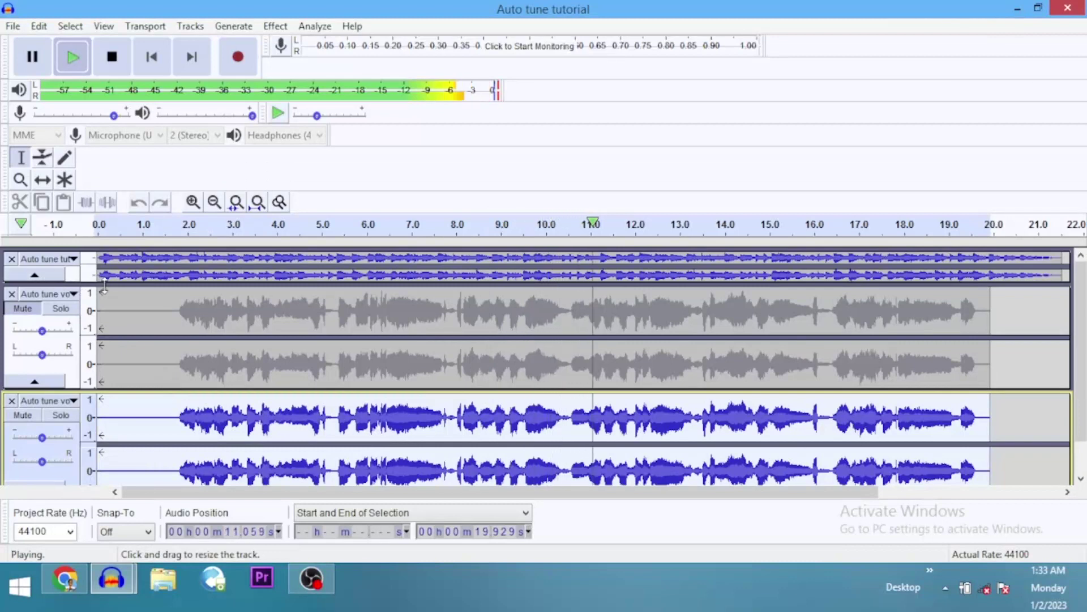
pyautogui.click(117, 308)
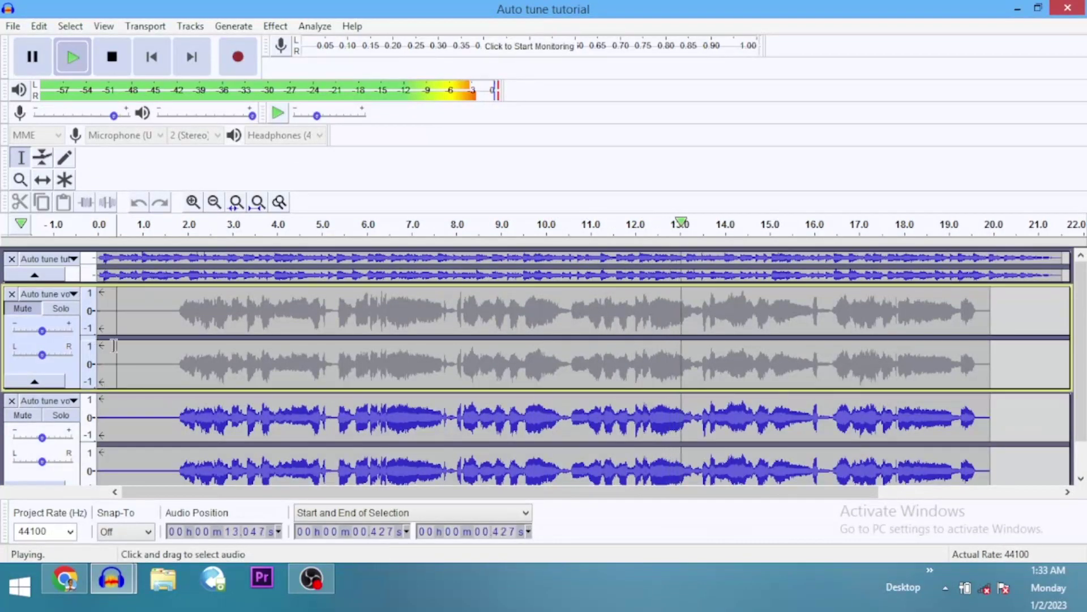
pyautogui.click(119, 335)
pyautogui.press('space')
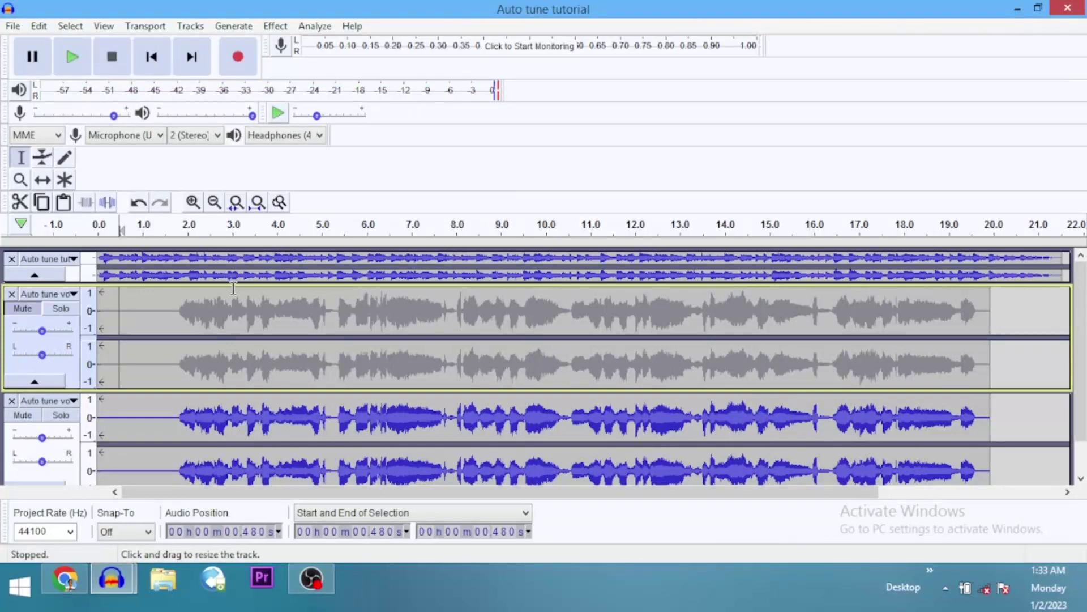
pyautogui.moveTo(234, 279); pyautogui.dragTo(229, 351)
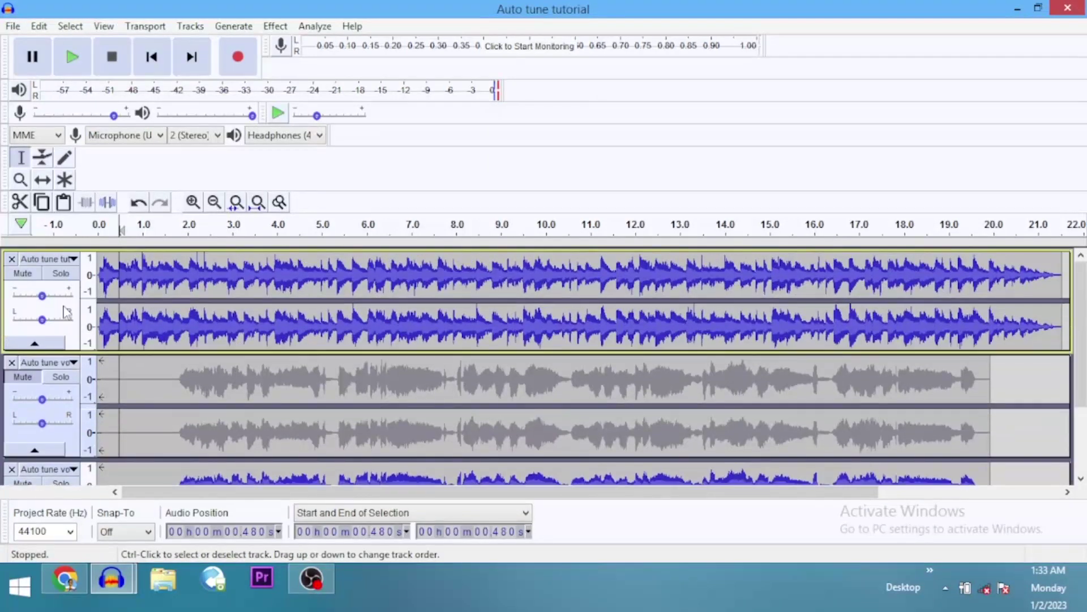
# Step: Mute the instrumental track and play just the two vocal tracks
pyautogui.click(31, 274)
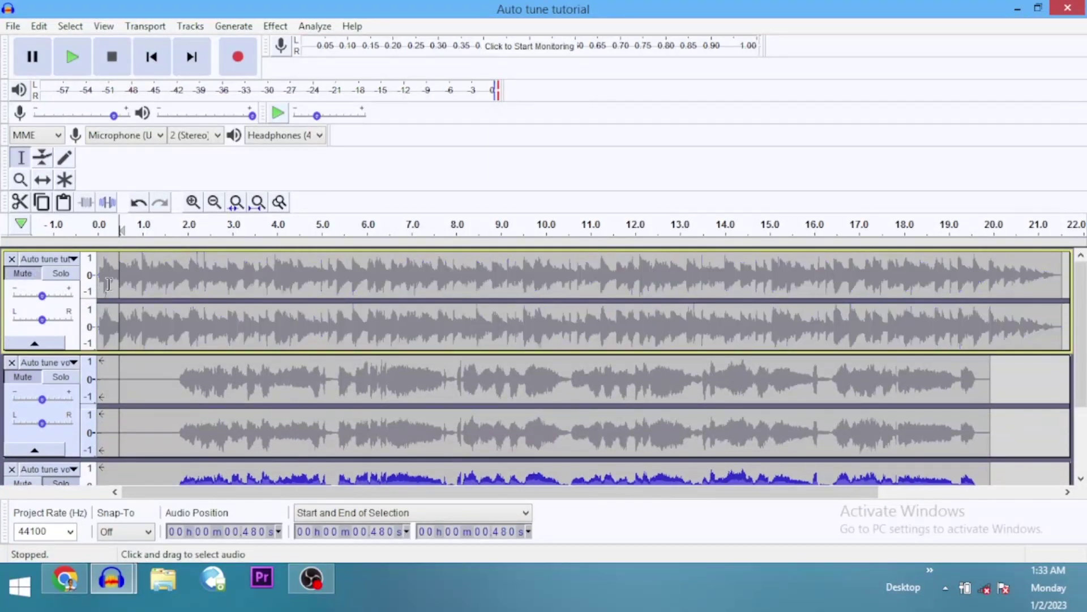
pyautogui.scroll(-3, 215, 386)
pyautogui.press('space')
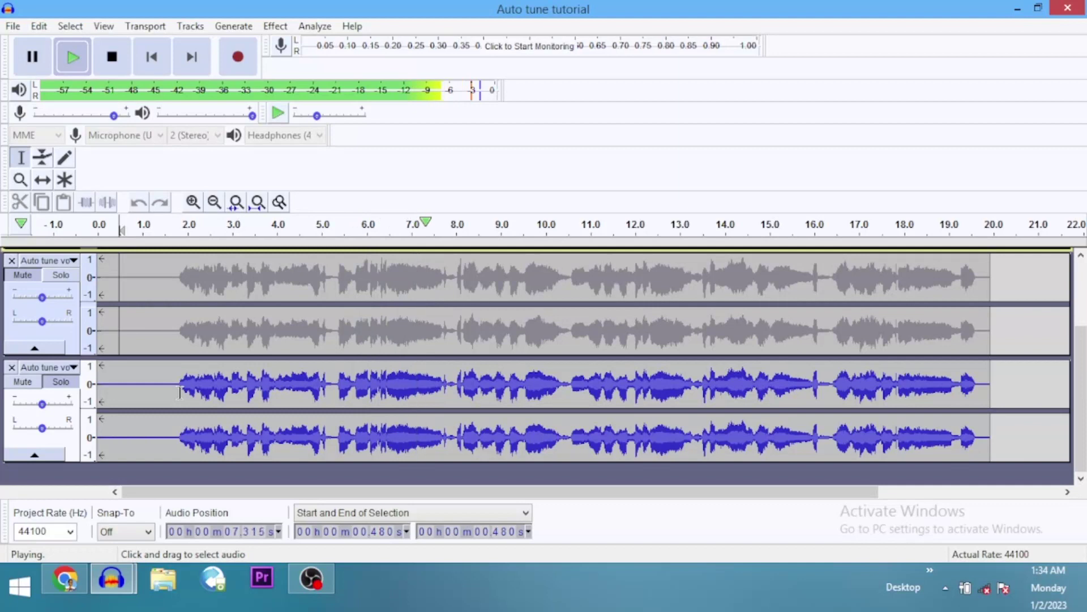
pyautogui.press('space')
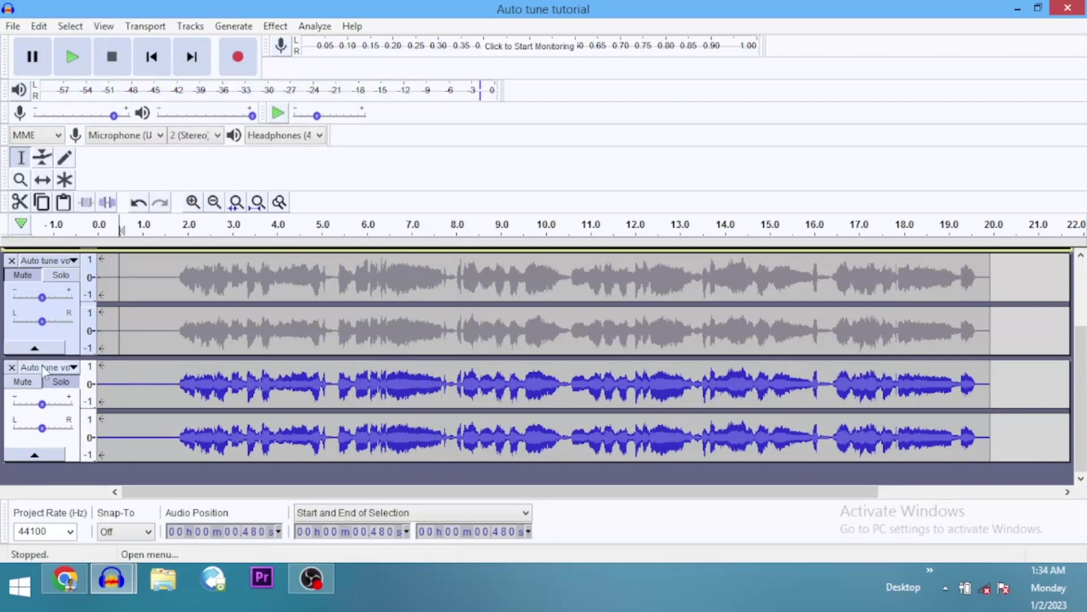
# Step: Solo and play the original vocal, then the auto-tuned copy, for comparison
pyautogui.click(61, 274)
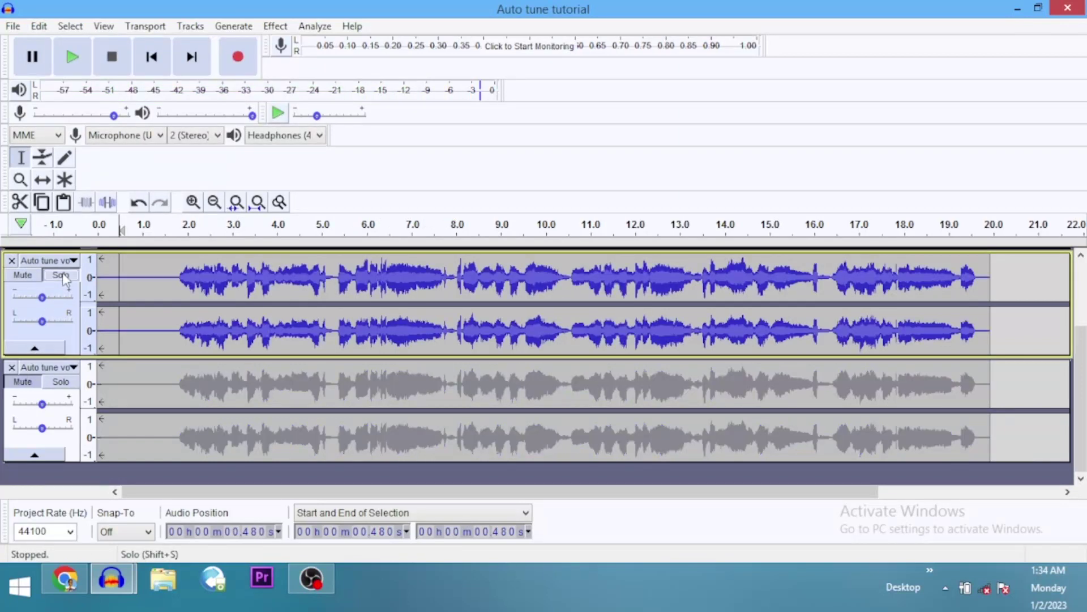
pyautogui.press('space')
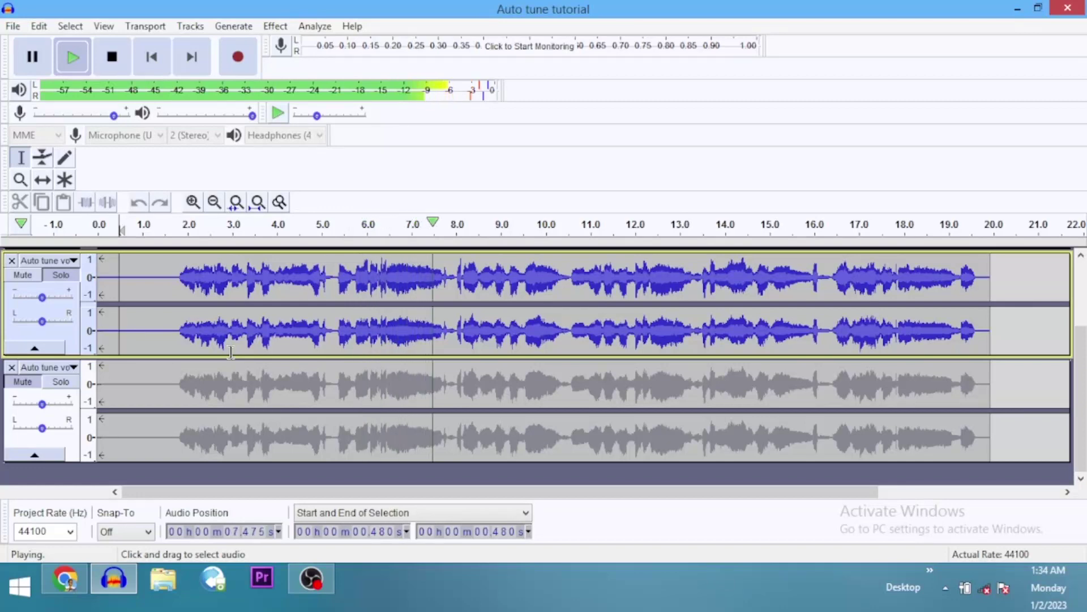
pyautogui.press('space')
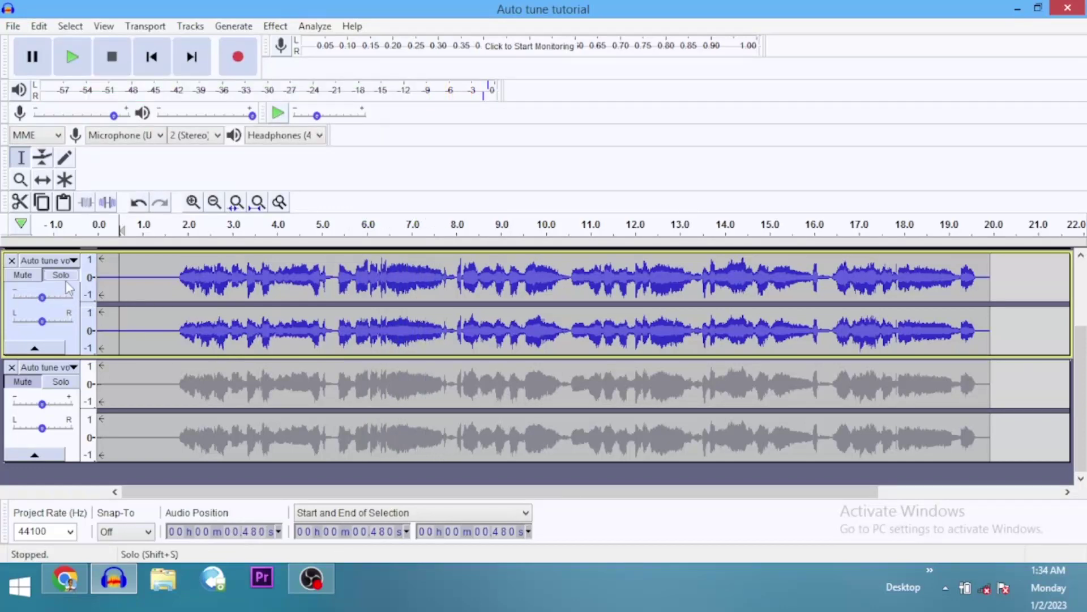
pyautogui.click(71, 383)
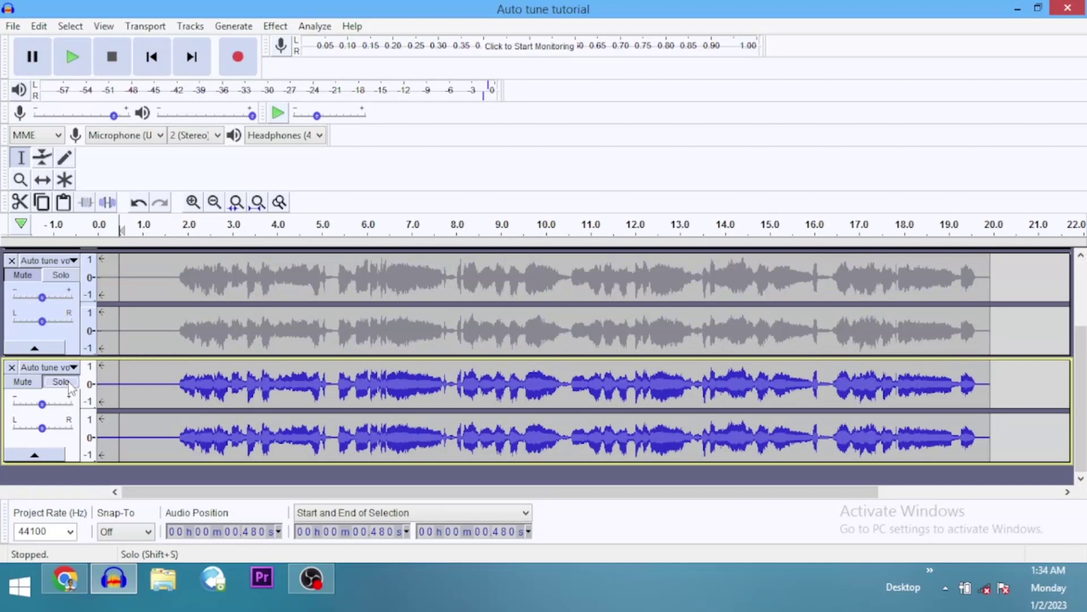
pyautogui.press('space')
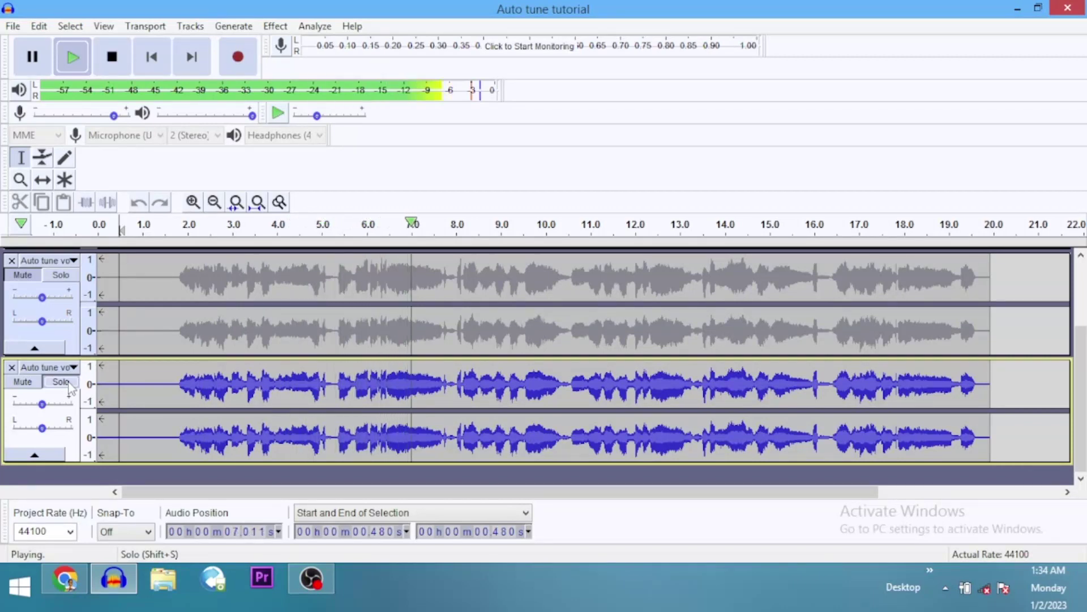
pyautogui.press('space')
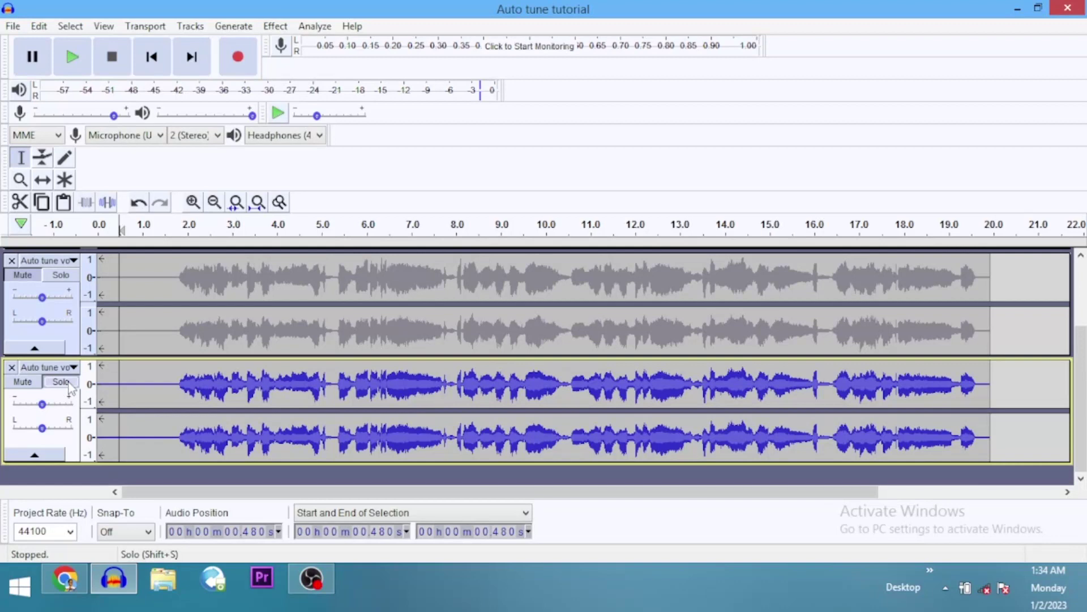
pyautogui.scroll(3, 71, 388)
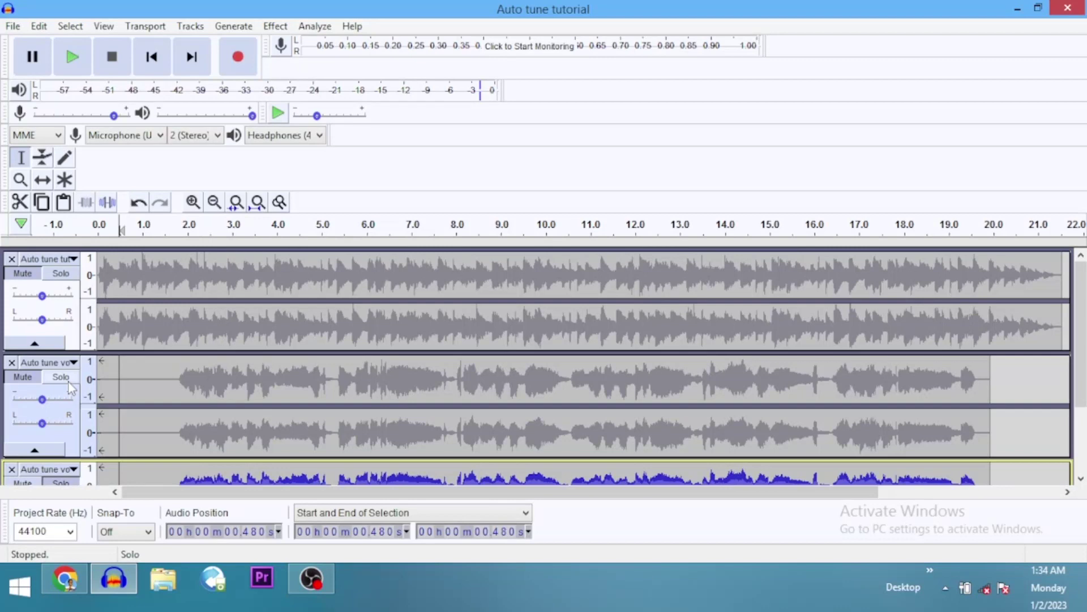
# Step: Play the instrumental and vocal tracks together
pyautogui.scroll(-3, 112, 366)
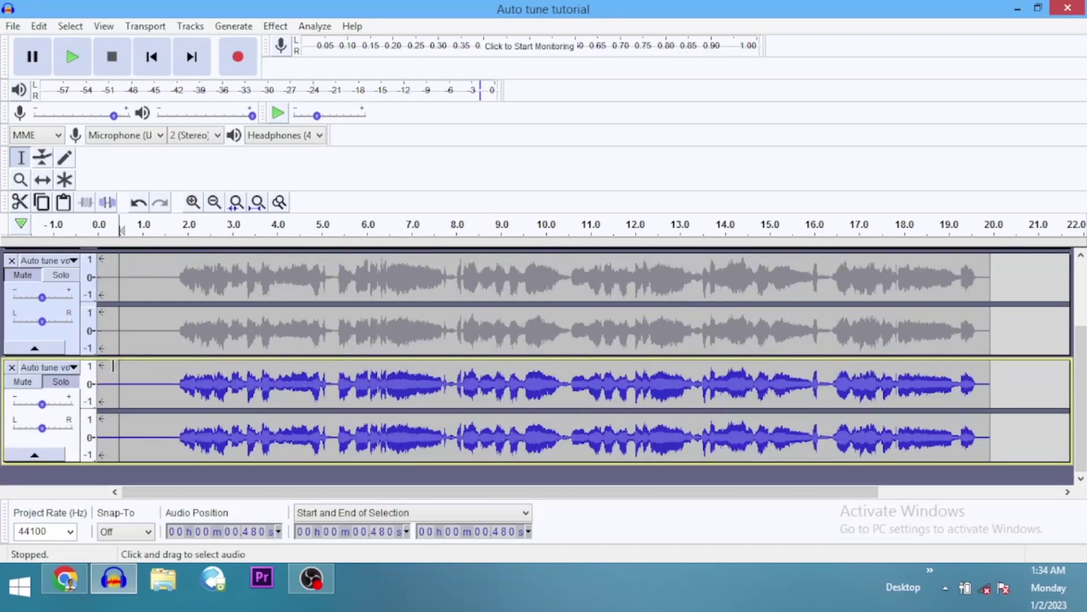
pyautogui.scroll(1, 131, 327)
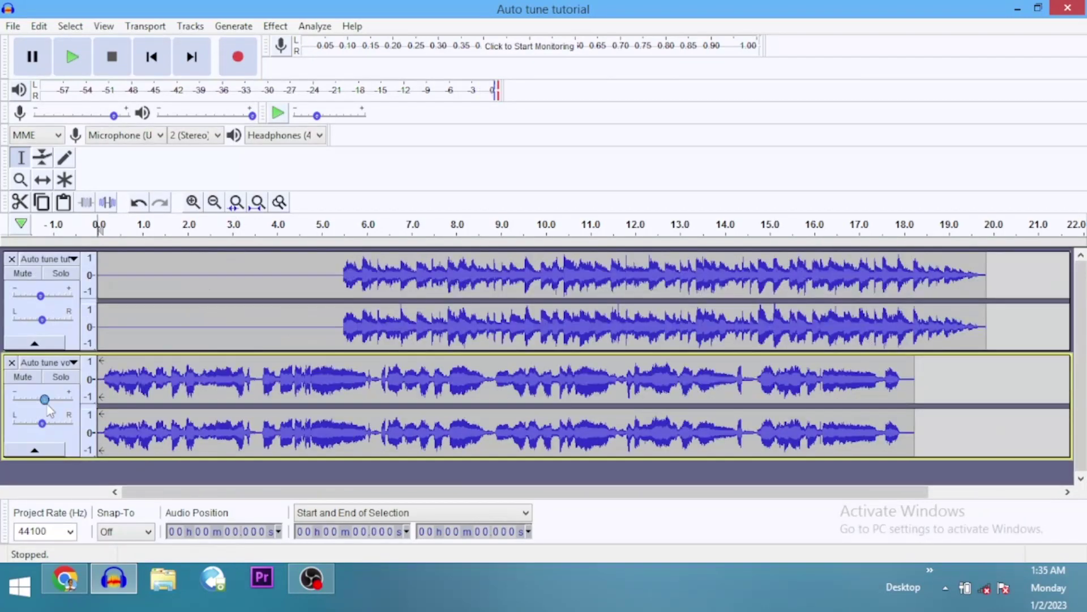
pyautogui.press('space')
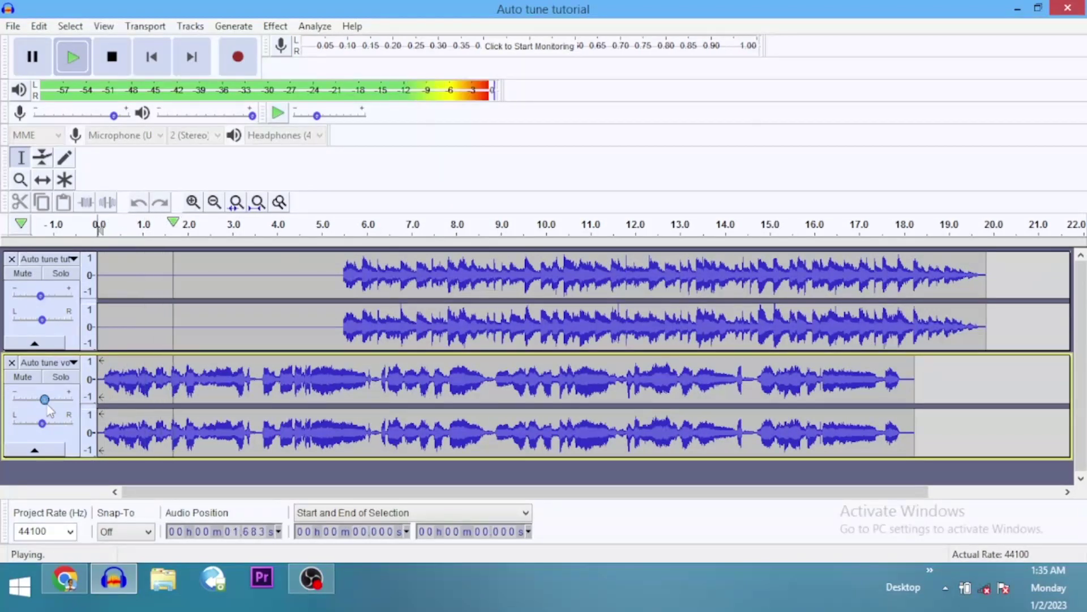